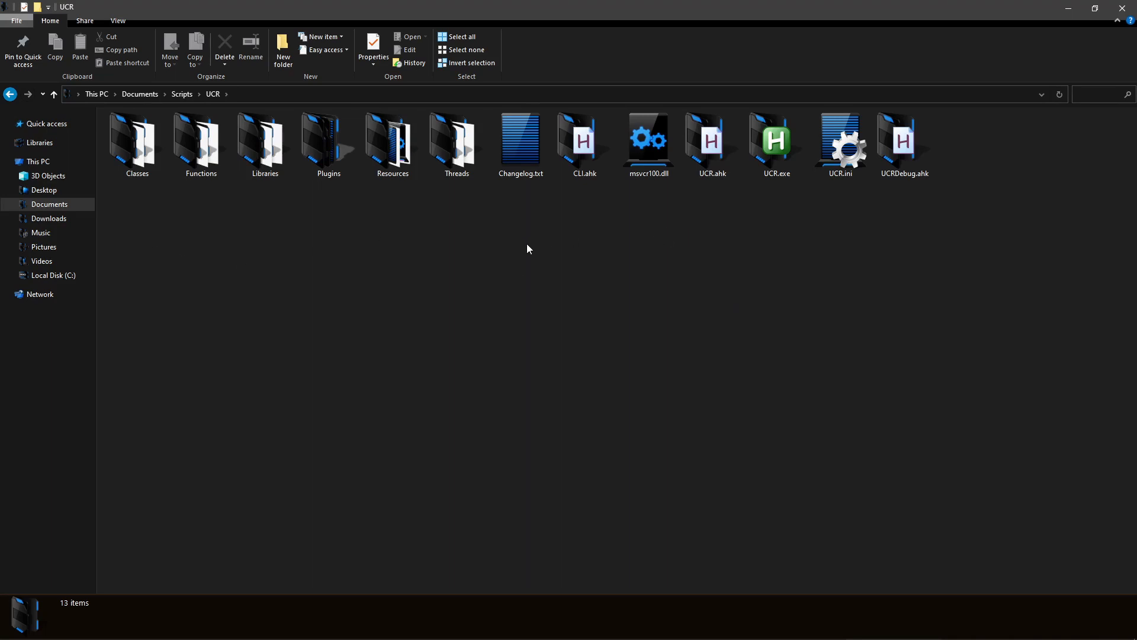
# Launch UCR.exe from the UCR scripts folder and maximize its window.
pyautogui.click(773, 132)
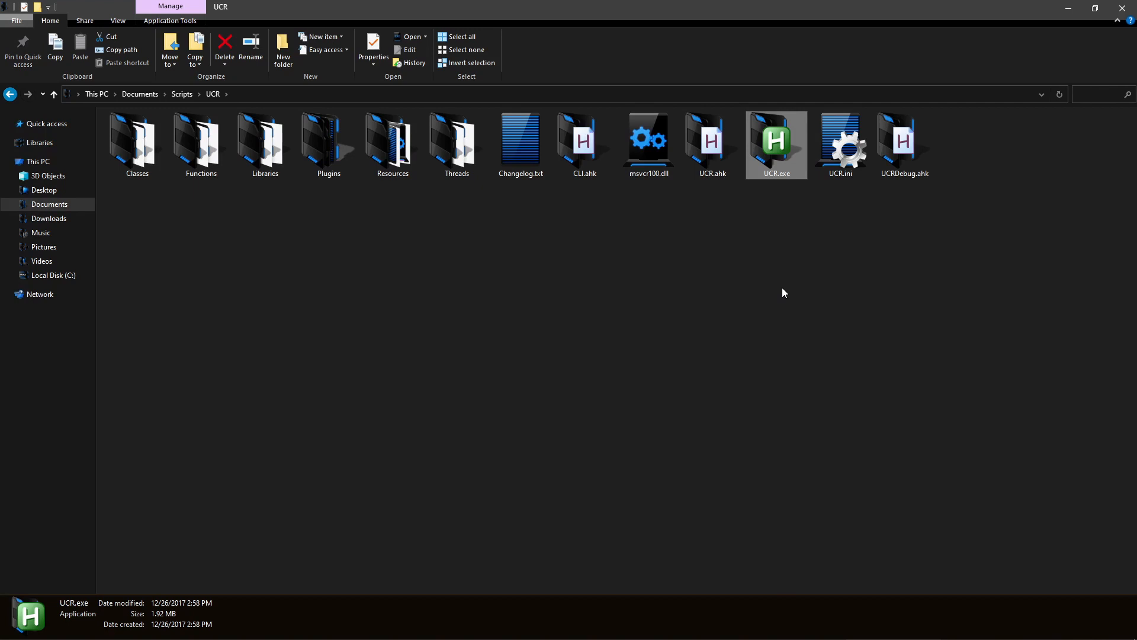
pyautogui.press('Return')
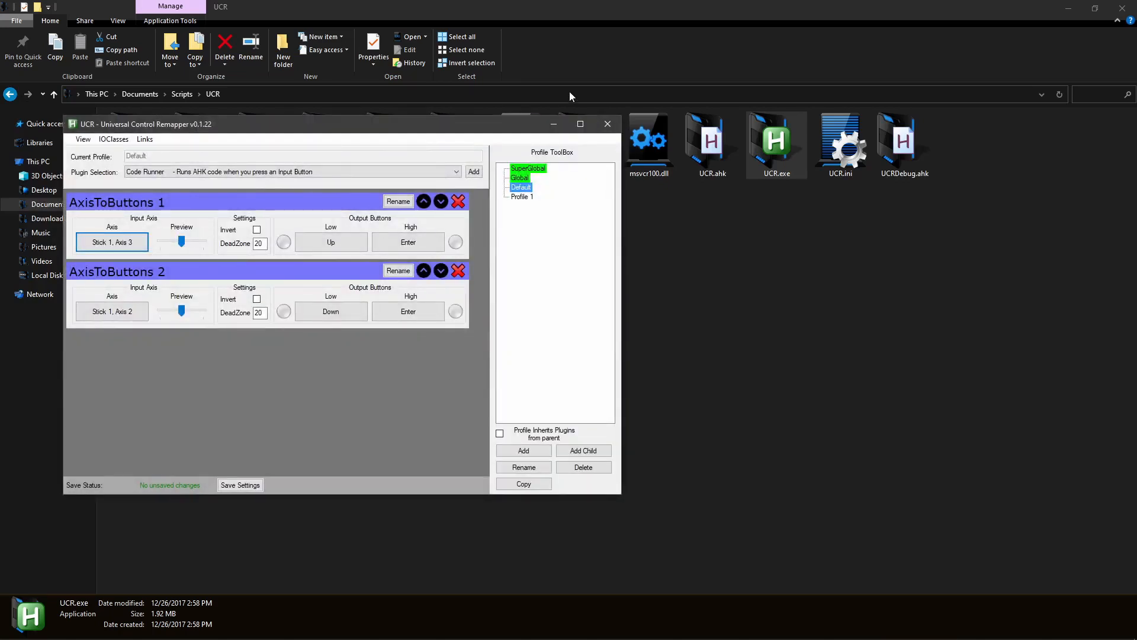
pyautogui.click(582, 124)
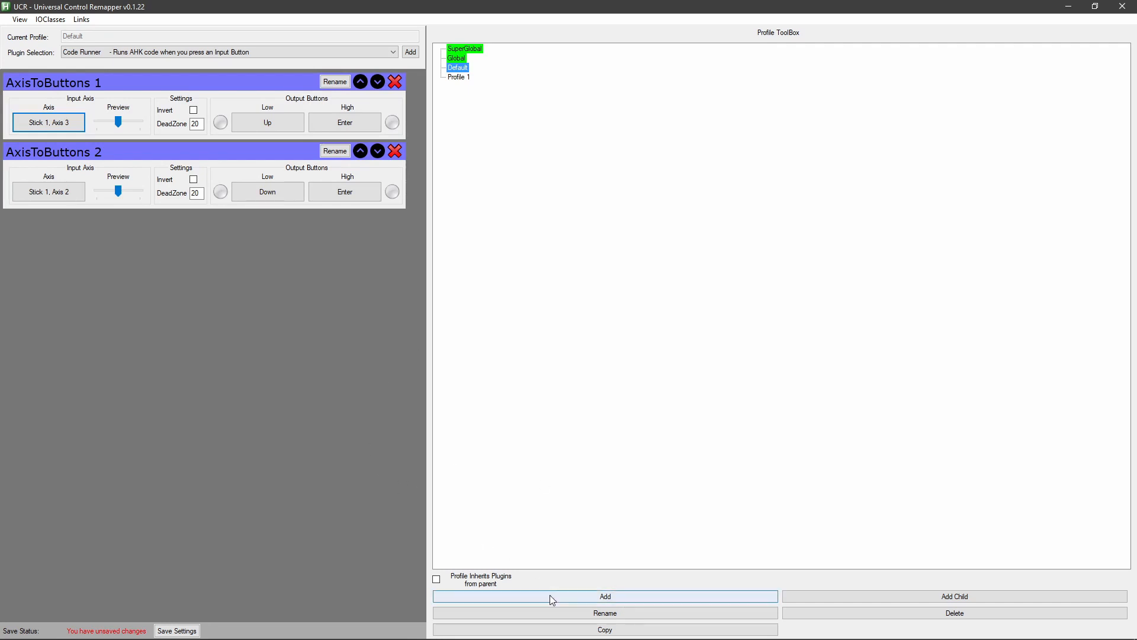
# Add a profile named Profile 2 and give it a Remapper (Axis To Buttons) plugin named AxisToButtons 1.
pyautogui.click(607, 599)
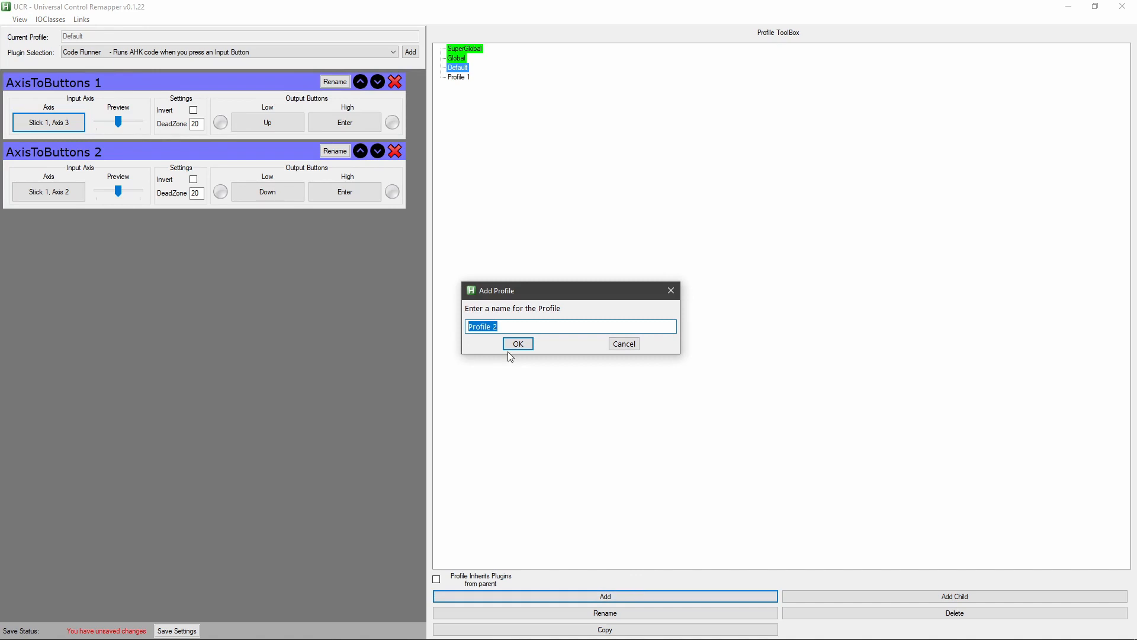
pyautogui.click(519, 345)
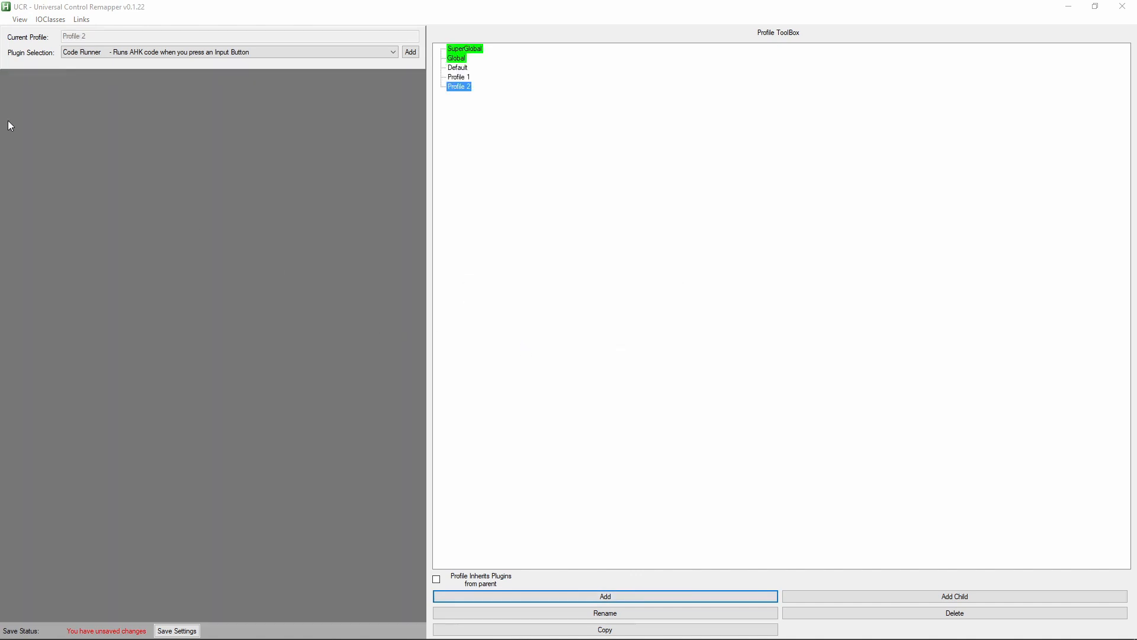
pyautogui.click(261, 52)
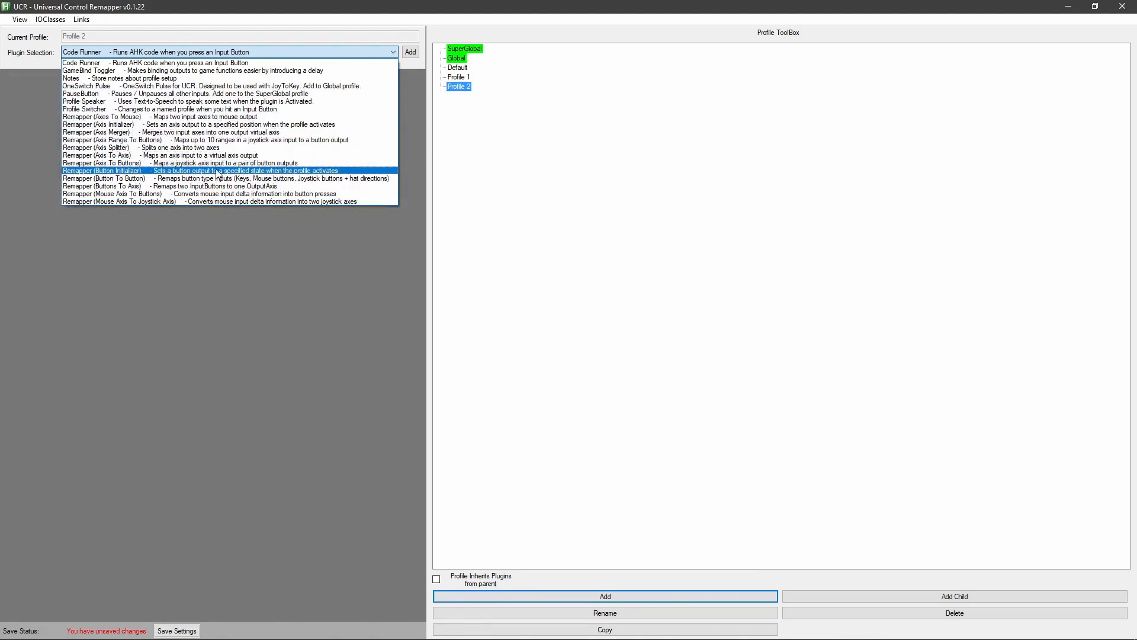
pyautogui.click(144, 163)
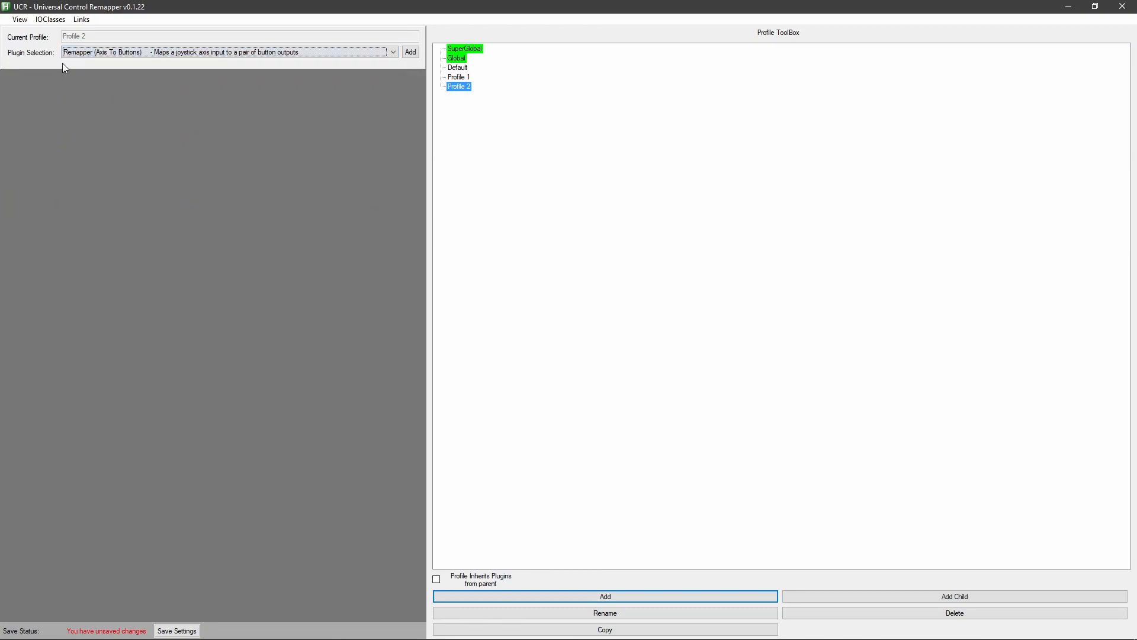
pyautogui.click(410, 52)
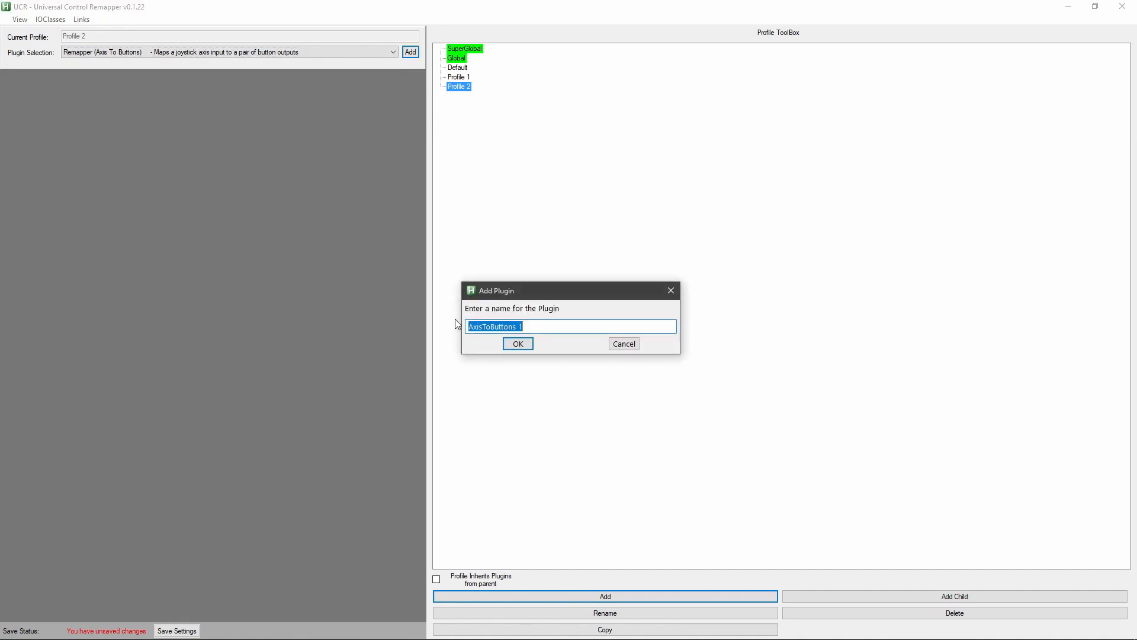
pyautogui.click(519, 346)
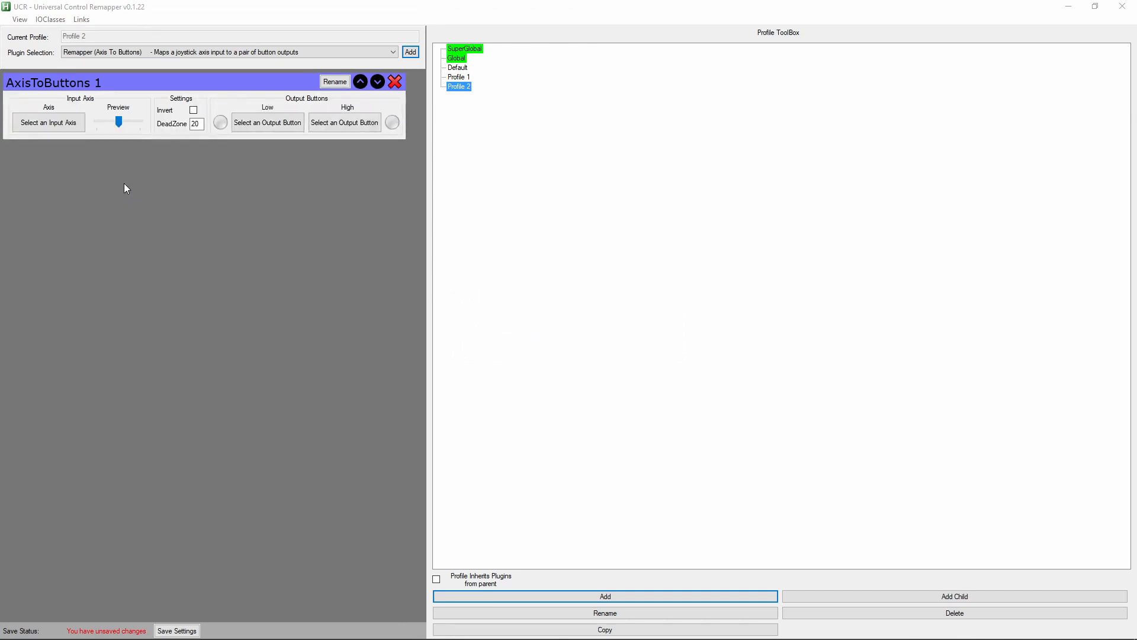
# Examine the Stick and XBox Controller input axis choices for AxisToButtons 1 in Profile 2, comparing them with the Default profile's axis bindings.
pyautogui.click(34, 129)
pyautogui.moveTo(49, 148)
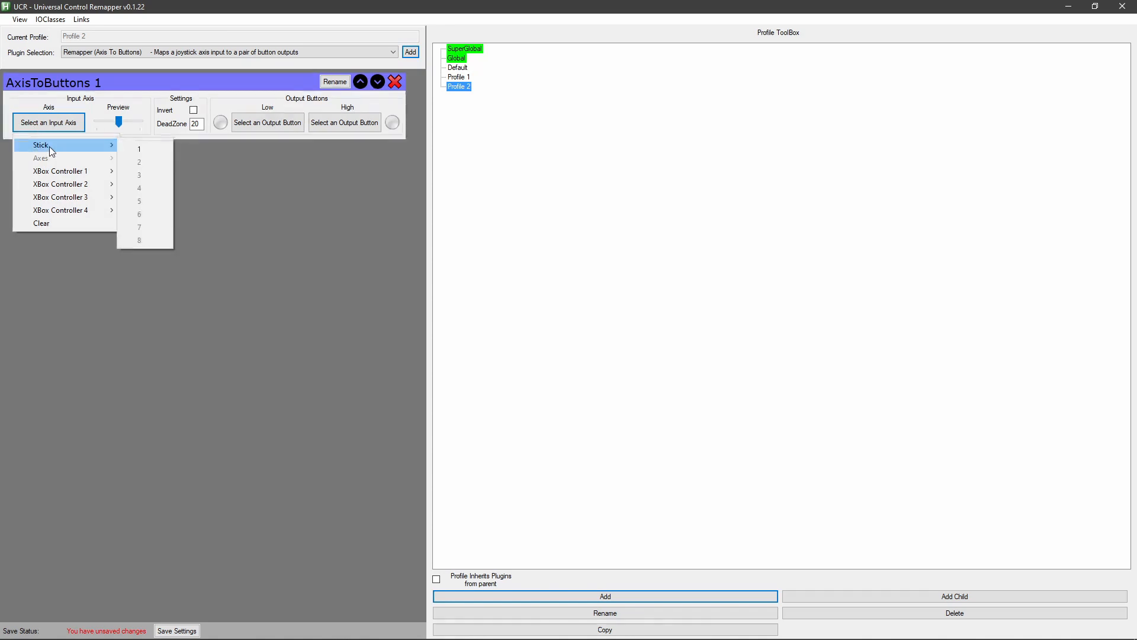
pyautogui.click(249, 201)
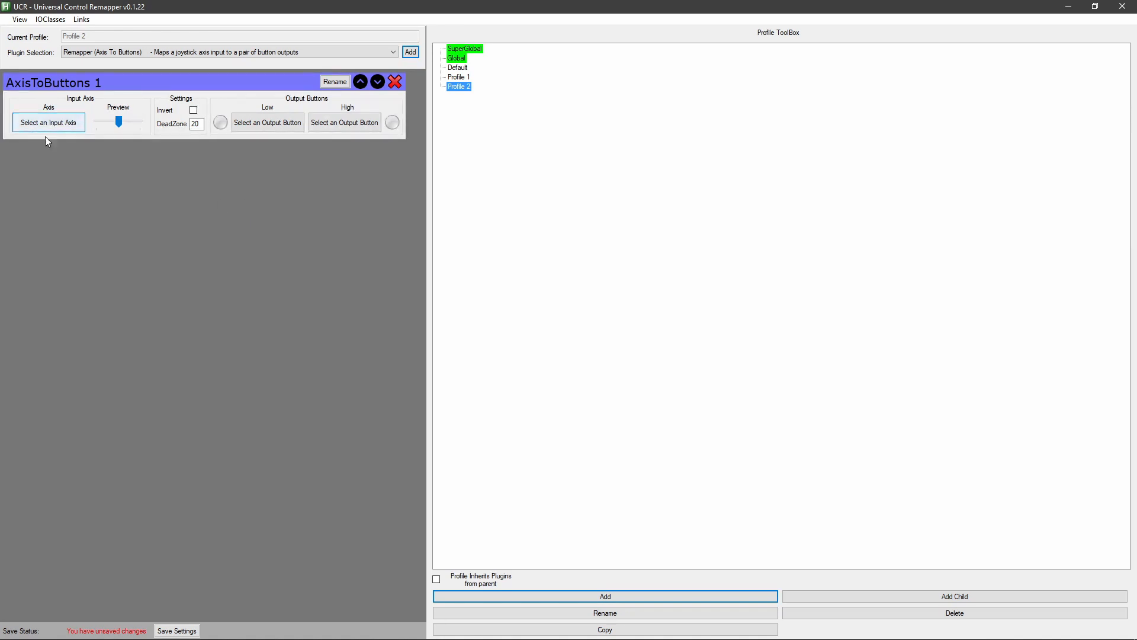
pyautogui.click(463, 78)
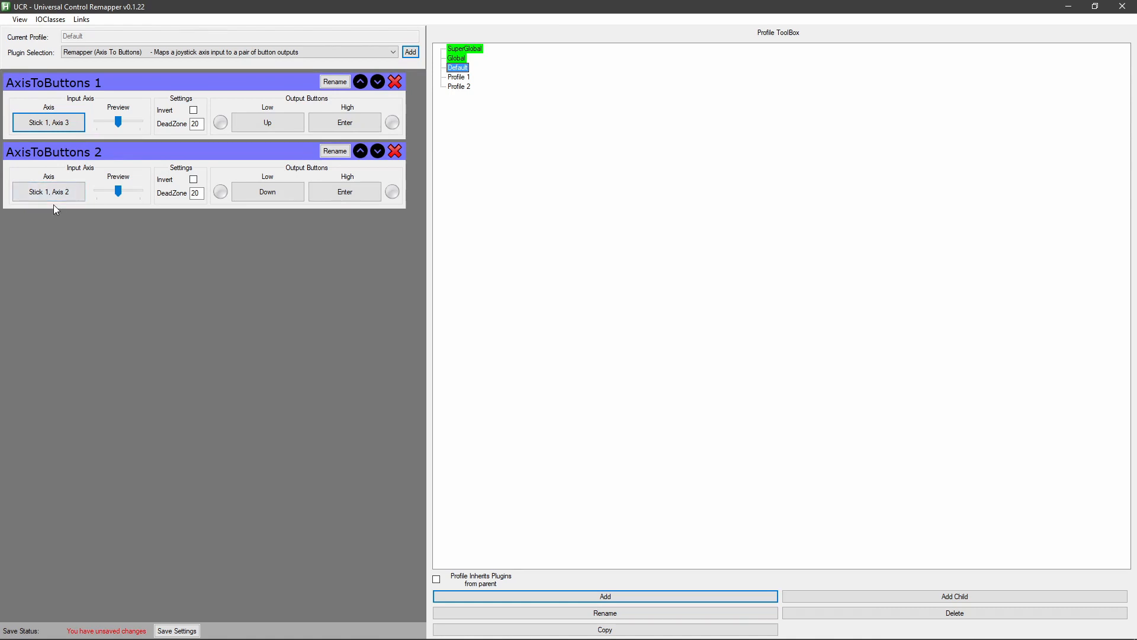
pyautogui.click(459, 87)
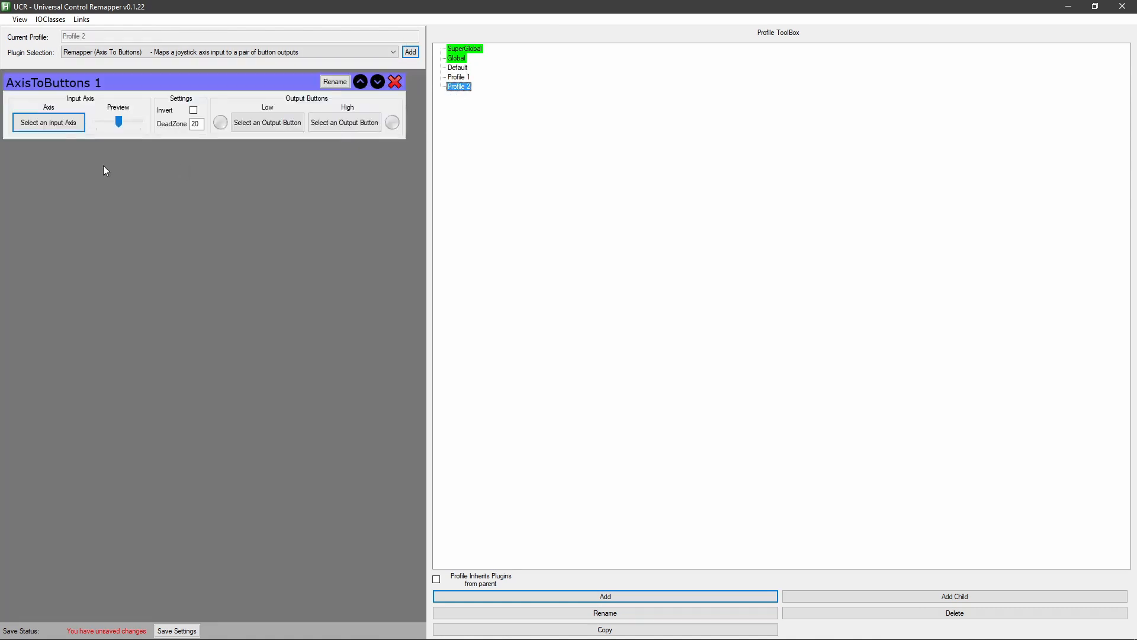
pyautogui.click(70, 129)
pyautogui.moveTo(78, 140)
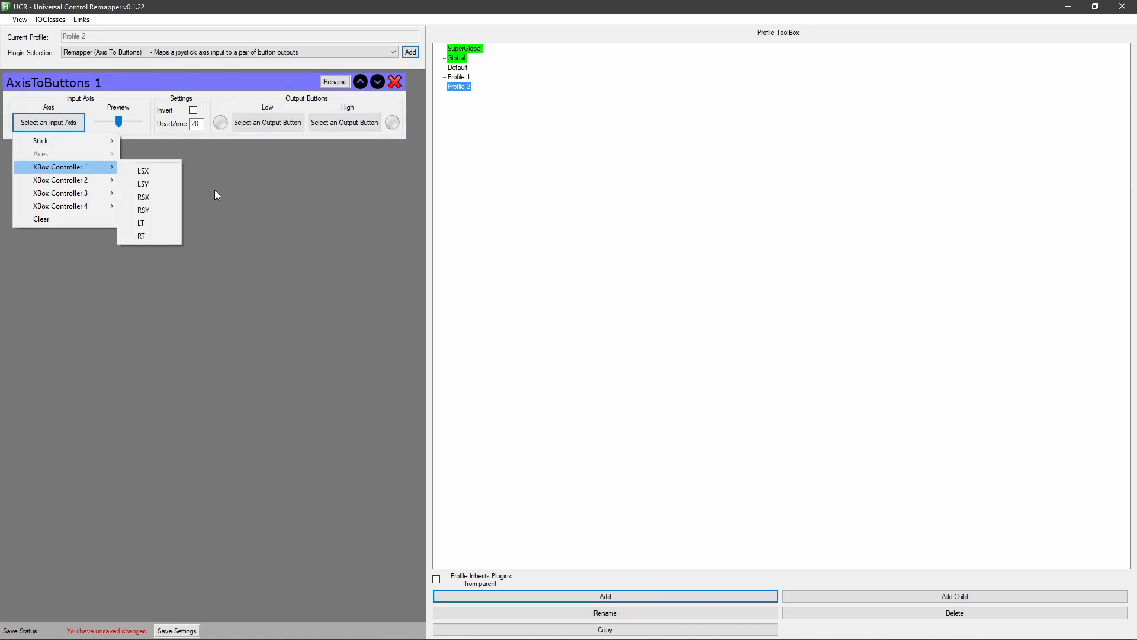
pyautogui.click(274, 192)
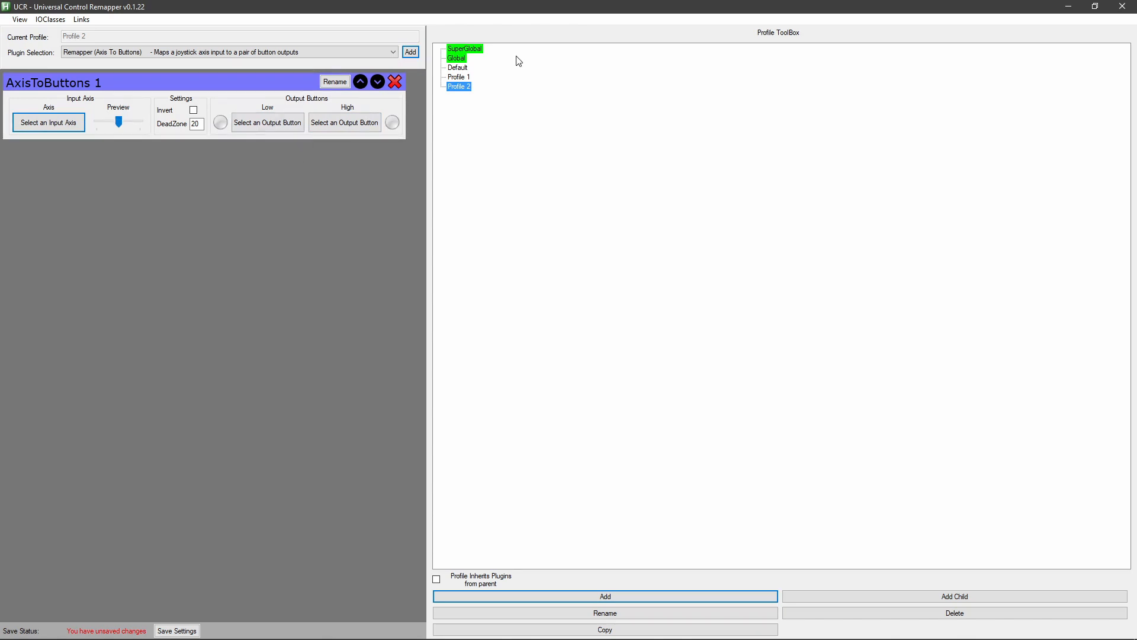
# In the Default profile, bind the low output button of AxisToButtons 1 to the keyboard key 1.
pyautogui.click(457, 68)
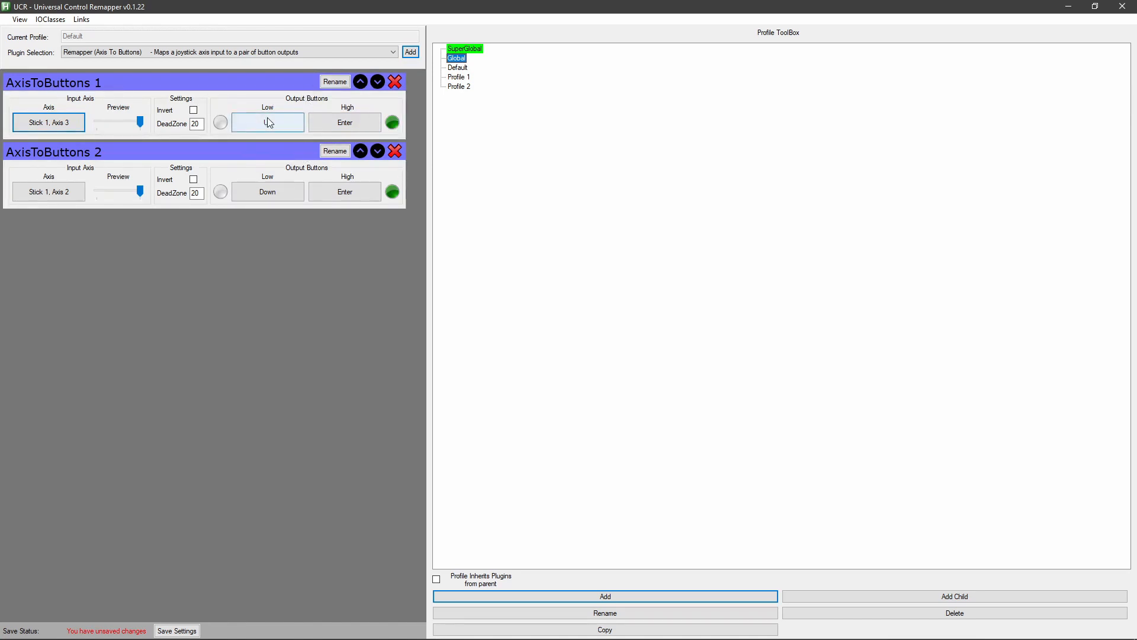
pyautogui.click(256, 130)
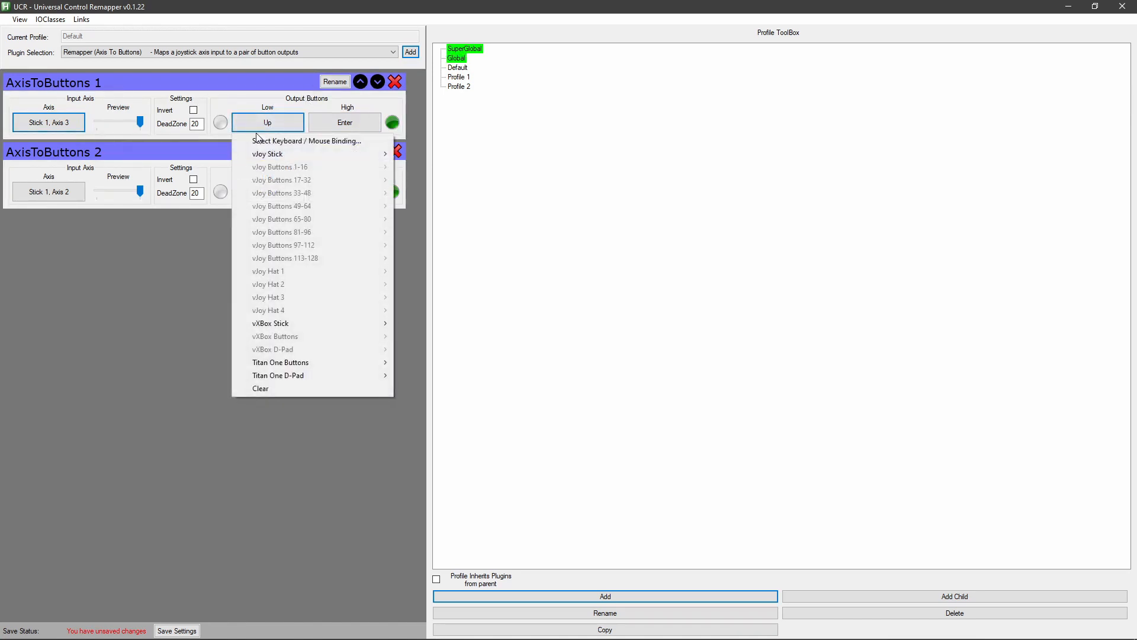
pyautogui.click(294, 143)
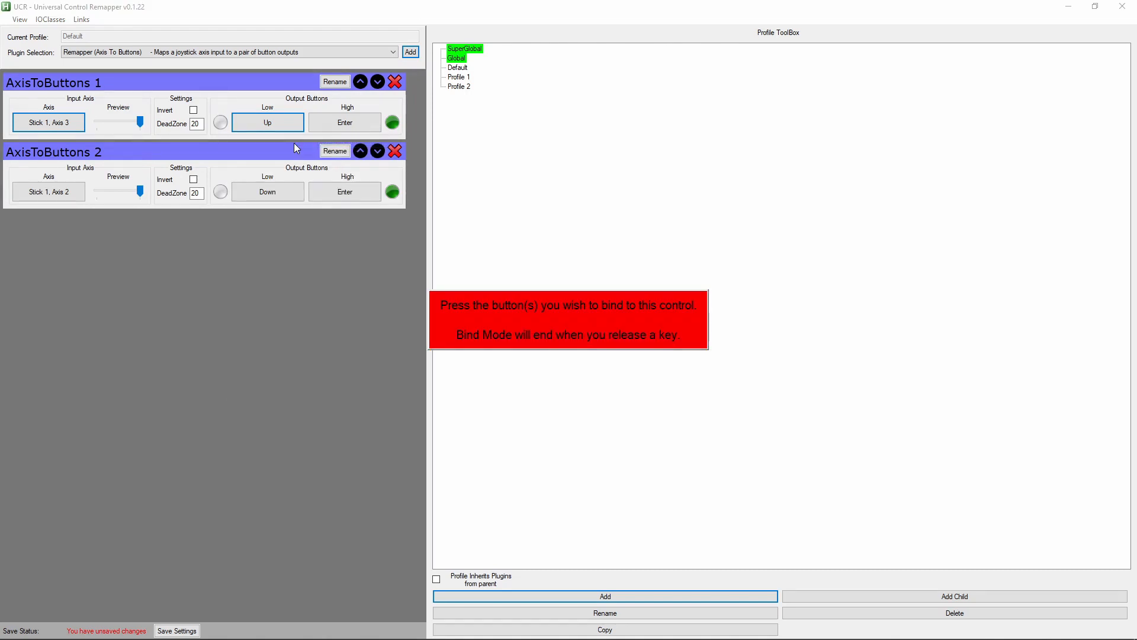
pyautogui.press('1')
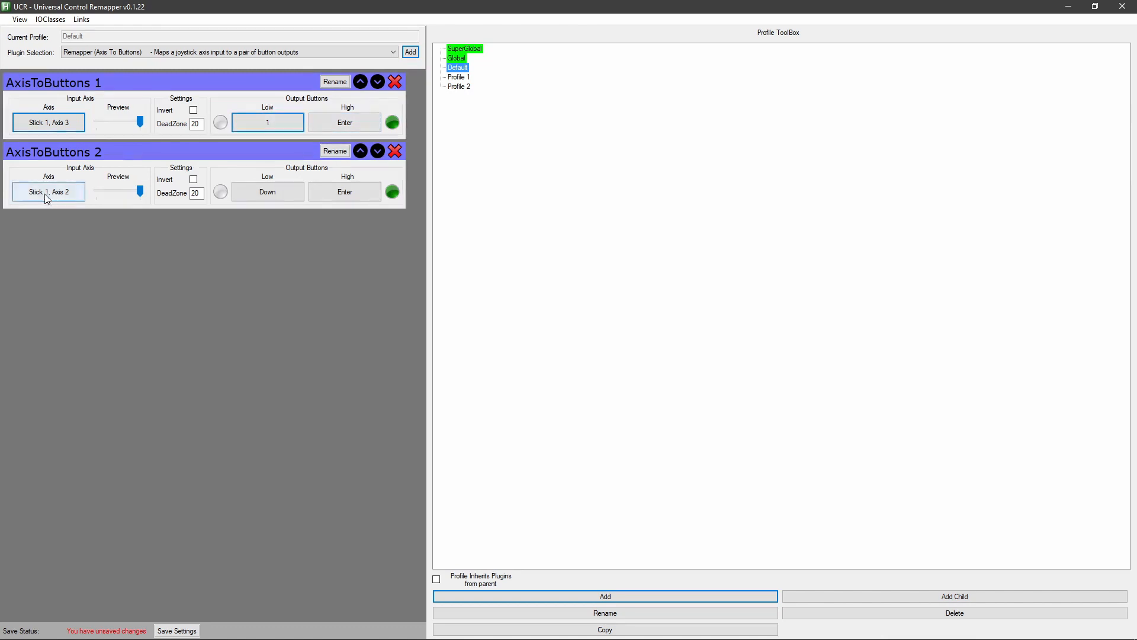
# Rebind the low output button of AxisToButtons 1 to the Left arrow key.
pyautogui.click(274, 131)
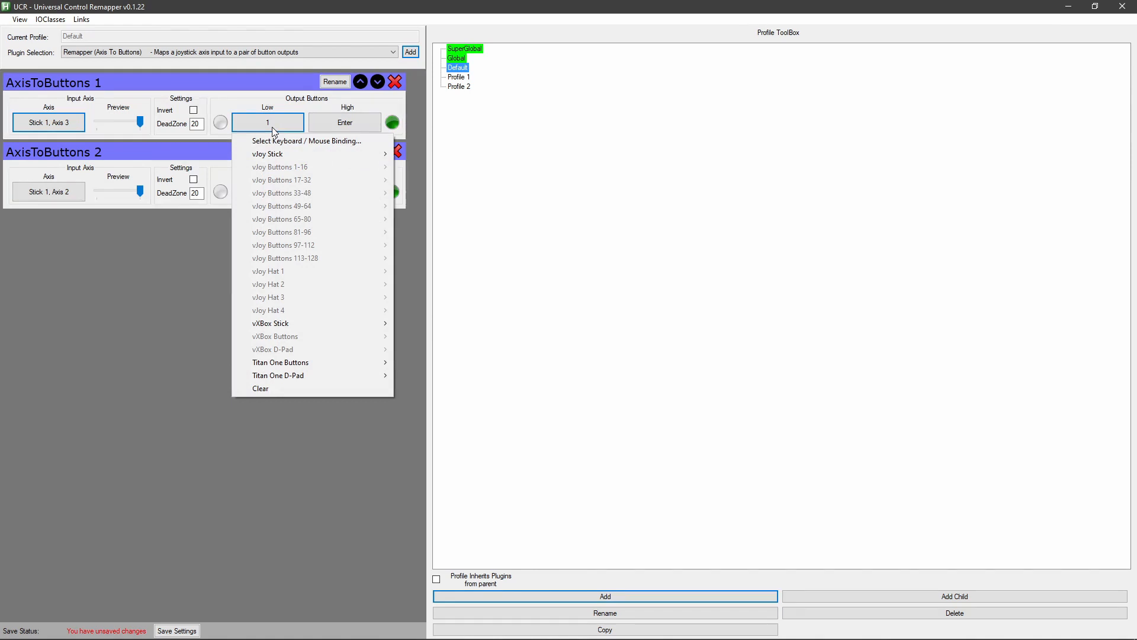
pyautogui.click(281, 142)
pyautogui.press('Left')
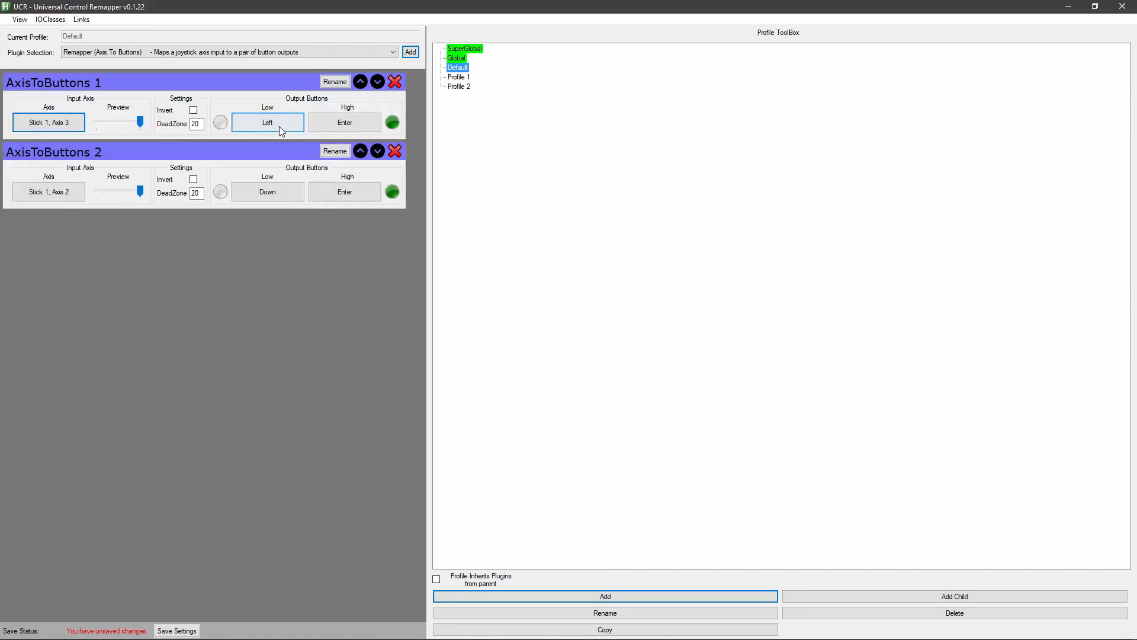
# Bind the low output button of AxisToButtons 1 in the Default profile to the Up arrow key.
pyautogui.click(279, 126)
pyautogui.click(307, 142)
pyautogui.press('Up')
# Minimize the remapper, launch Guitar Rig 5 and step through the presets from Clean Bass to Clean Cave.
pyautogui.click(1069, 7)
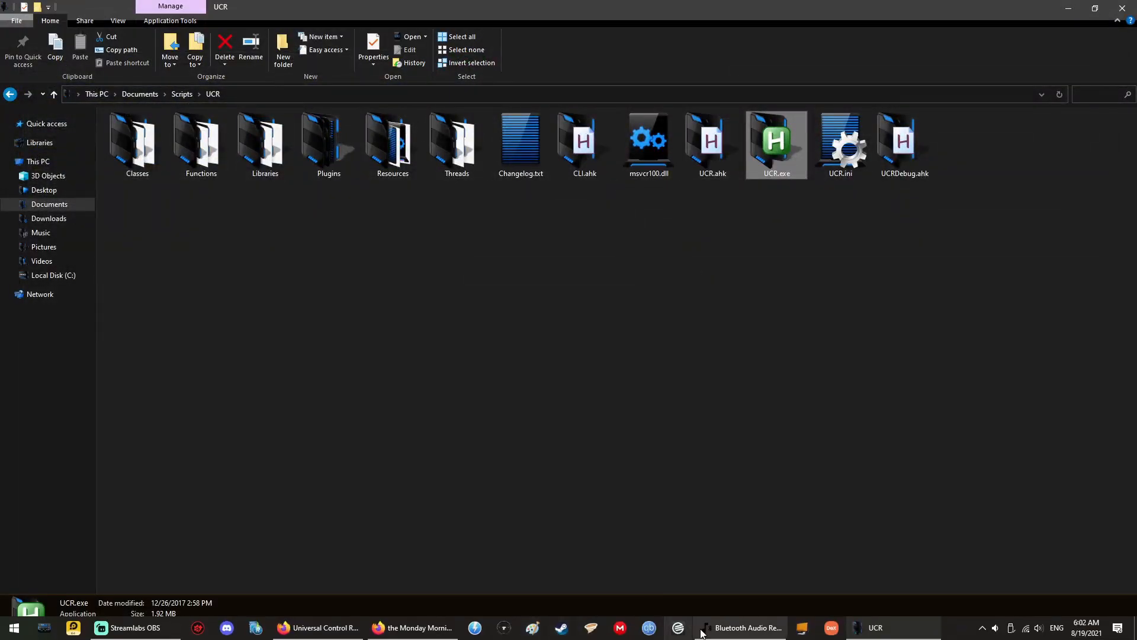
pyautogui.click(678, 627)
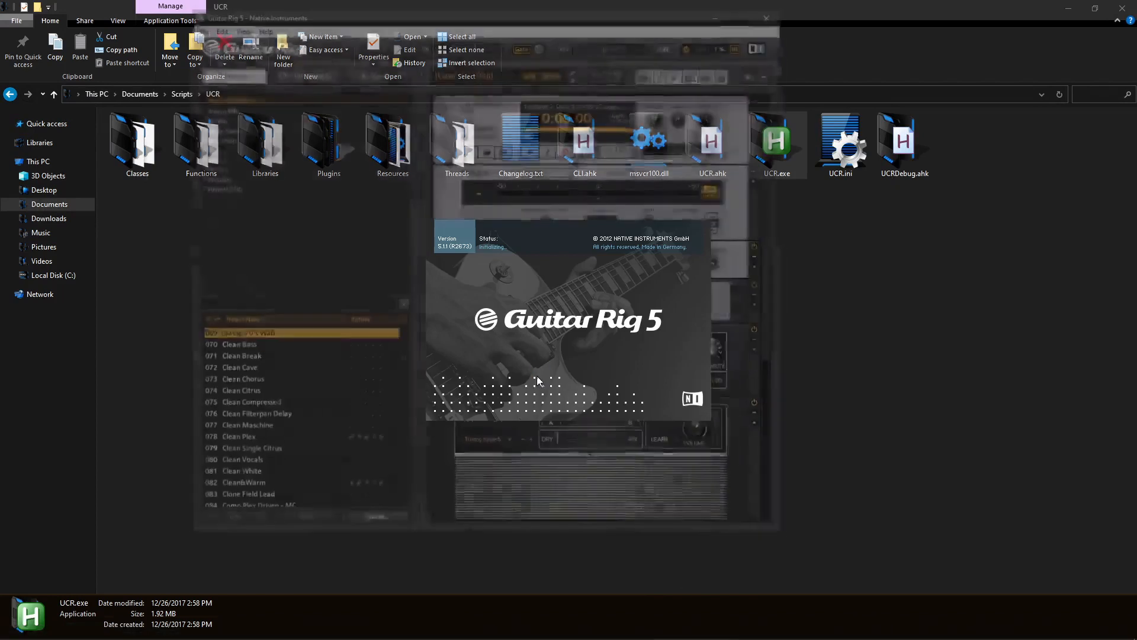
pyautogui.click(250, 347)
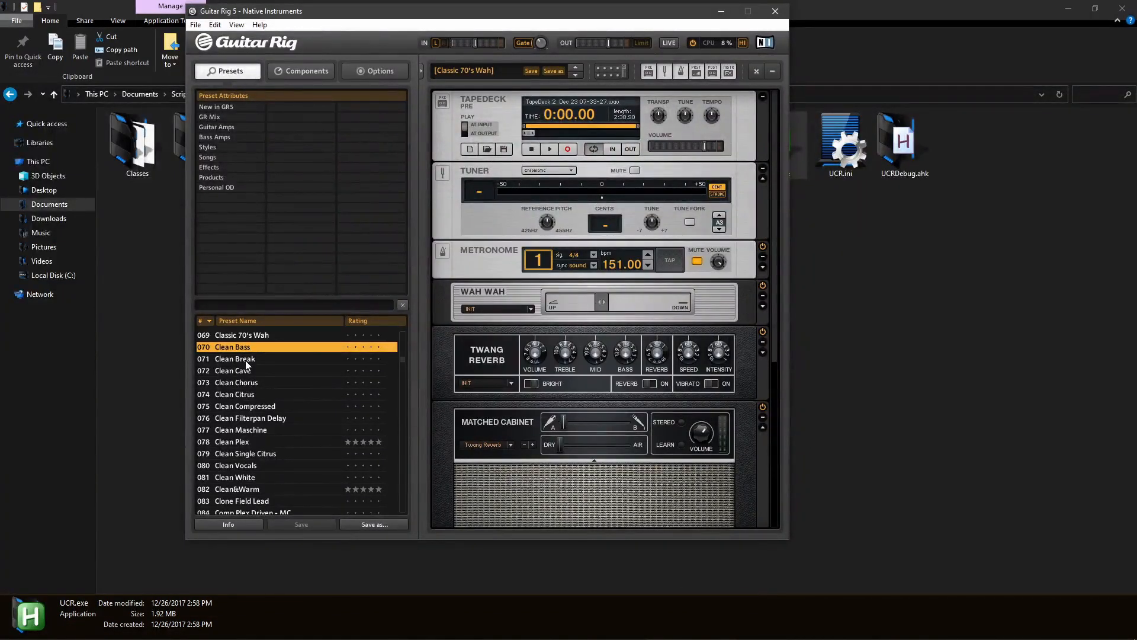
pyautogui.press('Down')
pyautogui.press('Down')
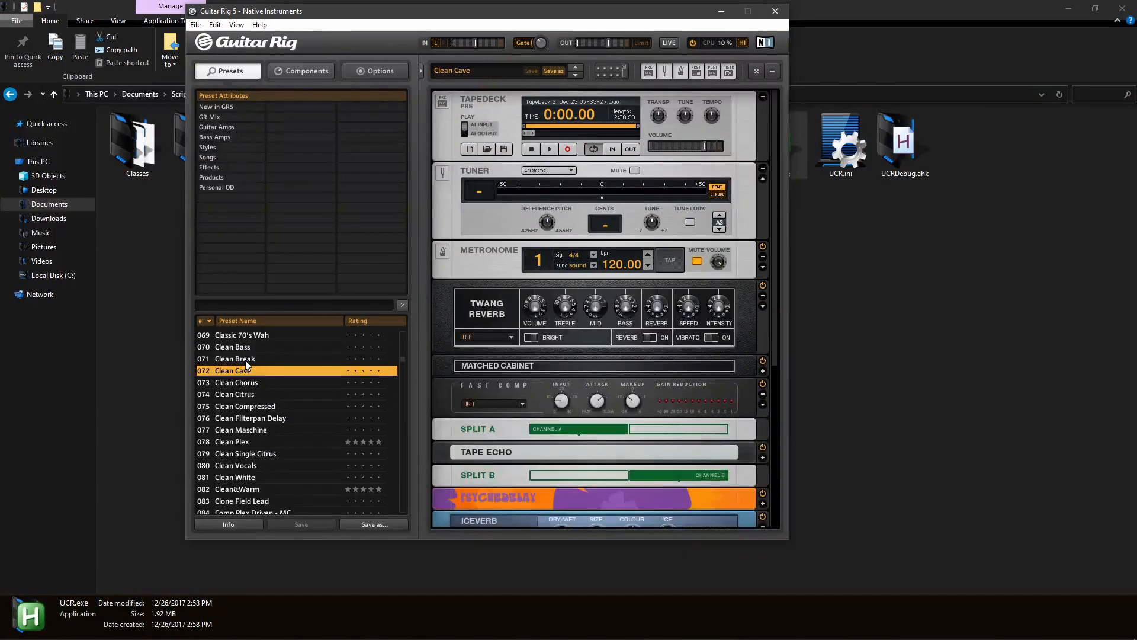
# Filter the presets by Styles and select Clean Maschine followed by Clean&Warm.
pyautogui.click(222, 146)
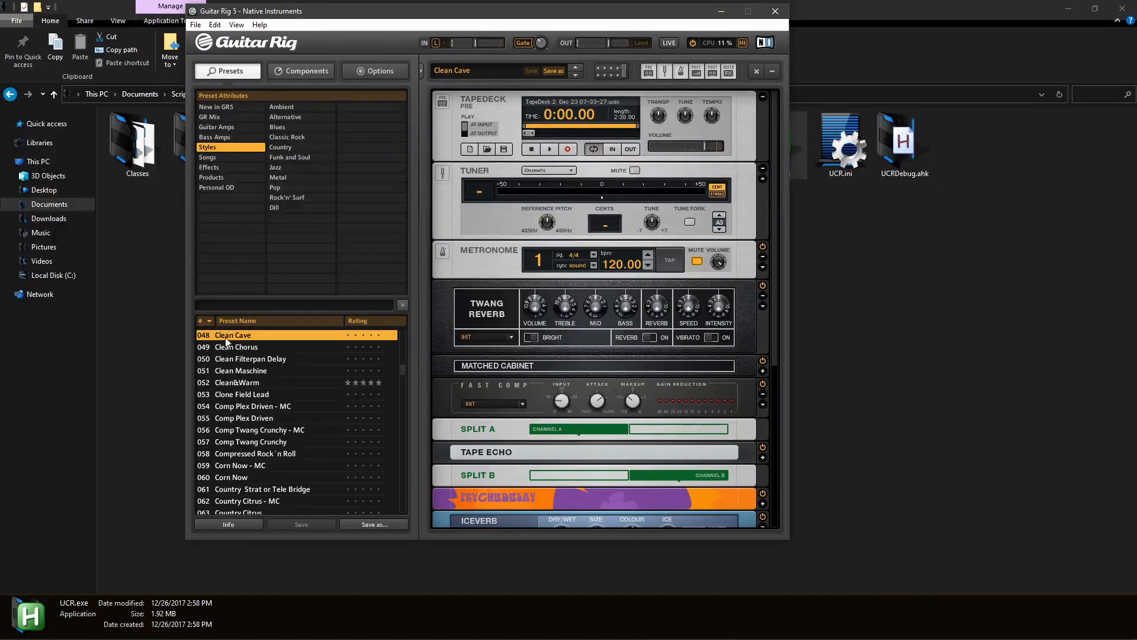
pyautogui.click(237, 371)
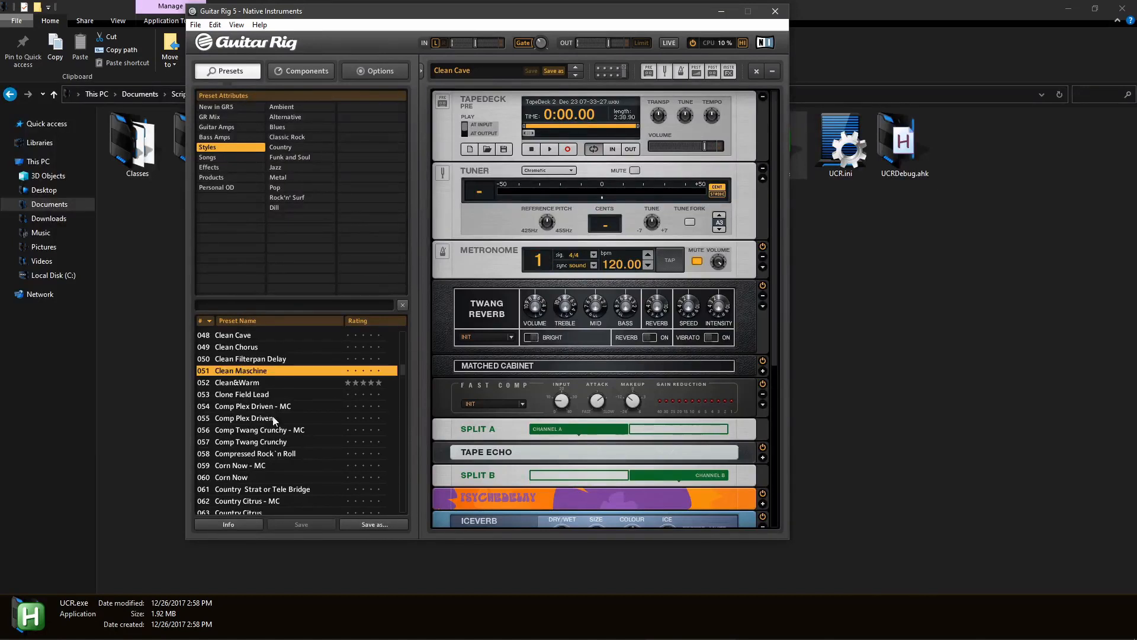
pyautogui.click(241, 383)
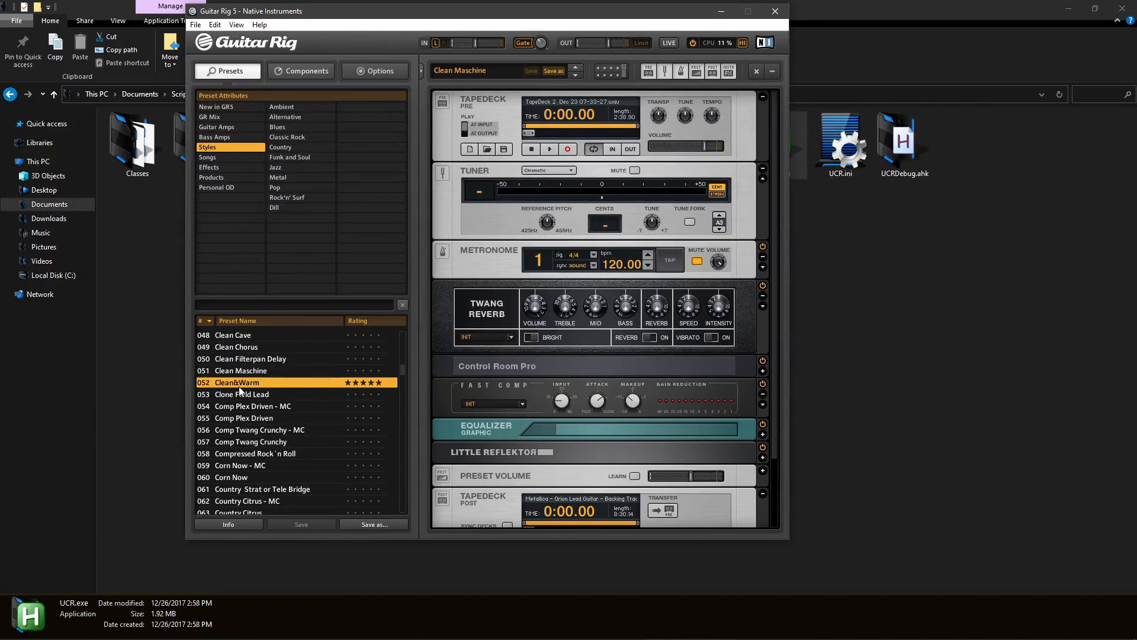
# Filter the presets by GR Mix, and close and relaunch Guitar Rig 5.
pyautogui.click(224, 118)
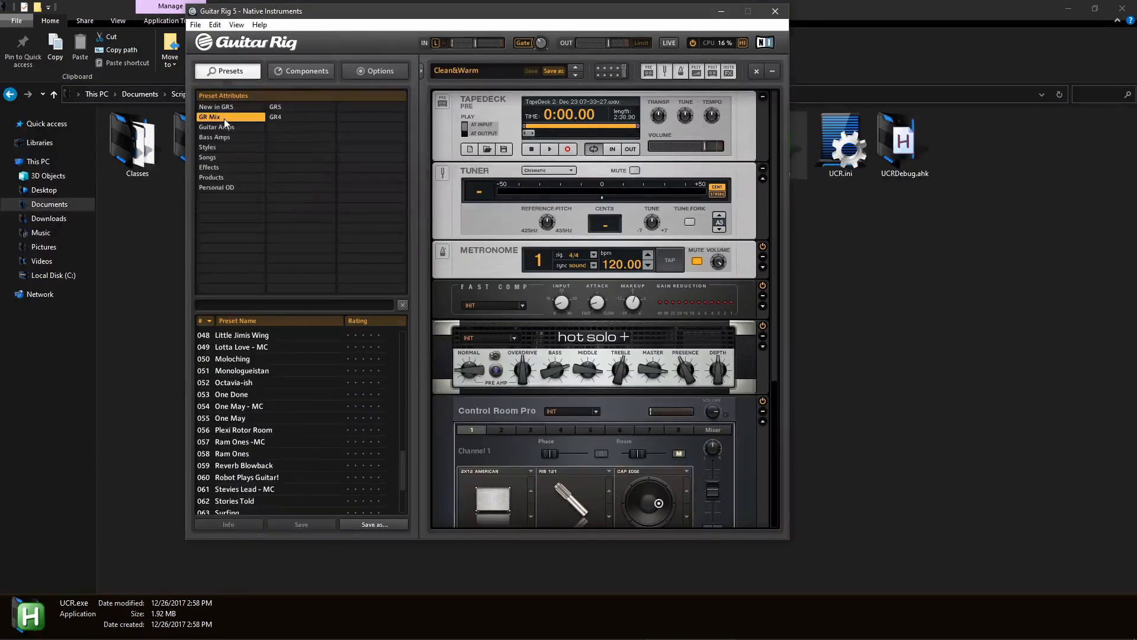
pyautogui.click(224, 119)
pyautogui.click(776, 12)
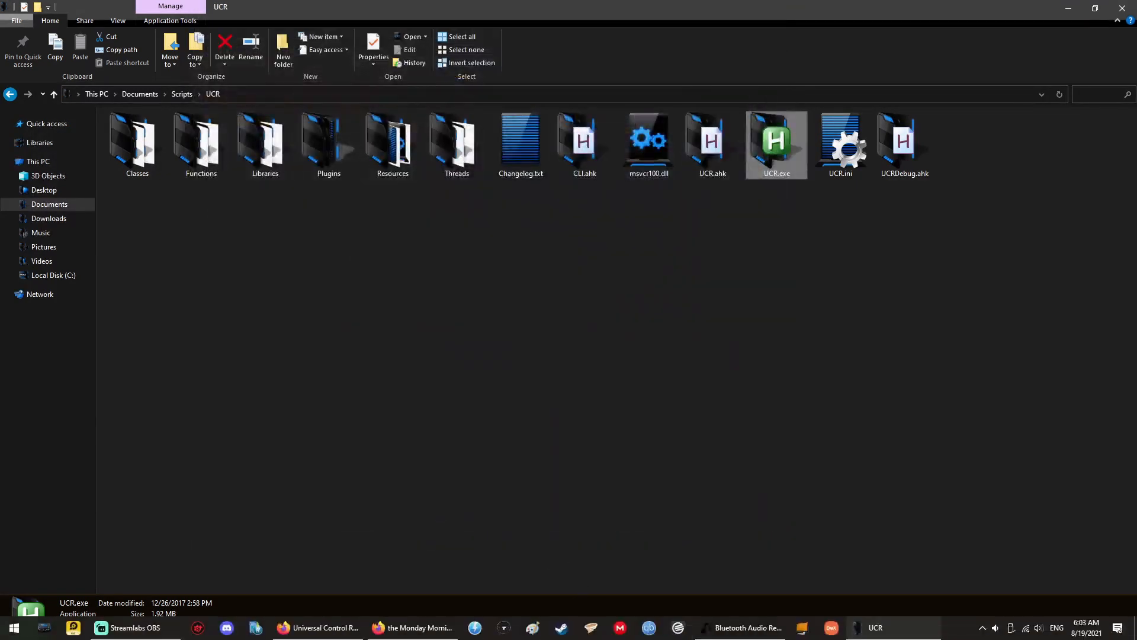
pyautogui.click(678, 628)
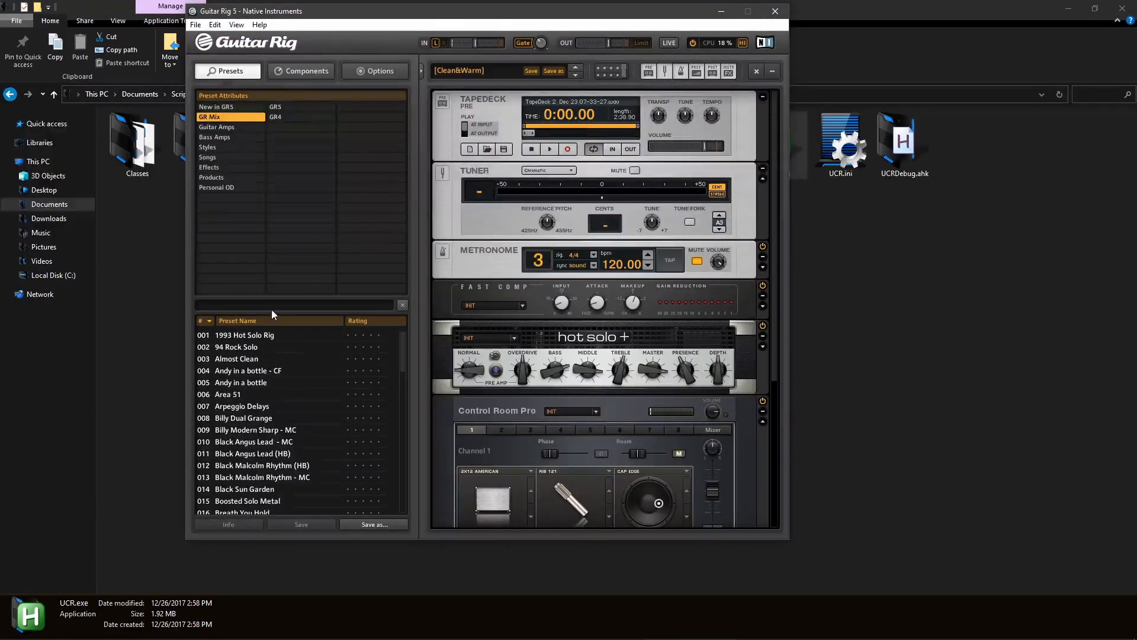
# Search the GR Mix presets for "wah" and clear the search text.
pyautogui.click(272, 304)
pyautogui.write('wah')
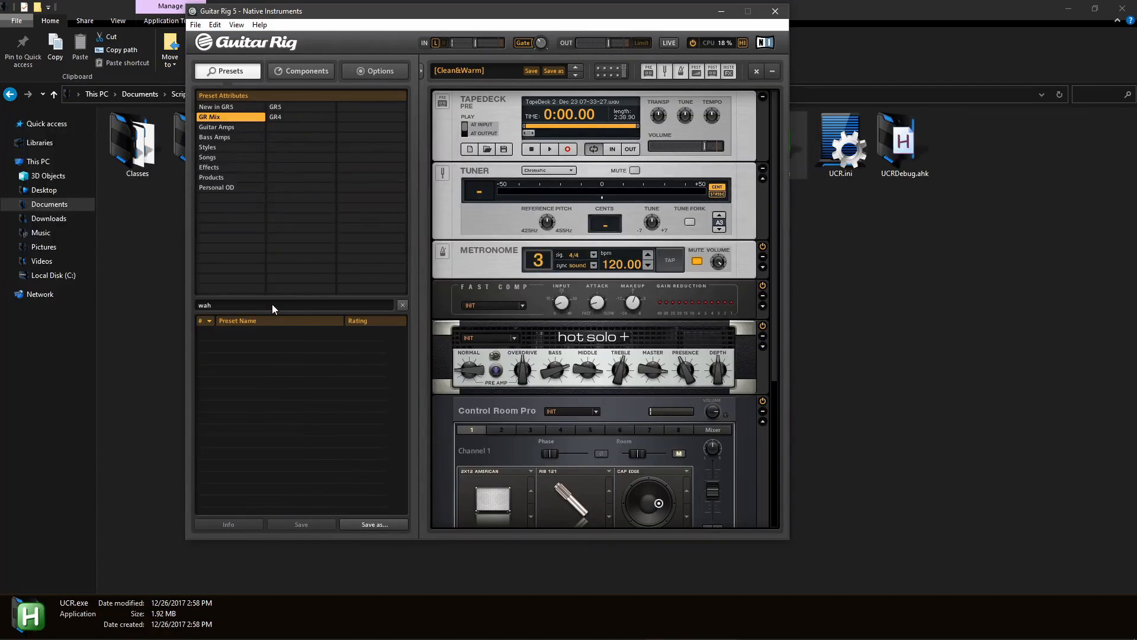
pyautogui.press('BackSpace')
pyautogui.press('BackSpace')
pyautogui.press('BackSpace')
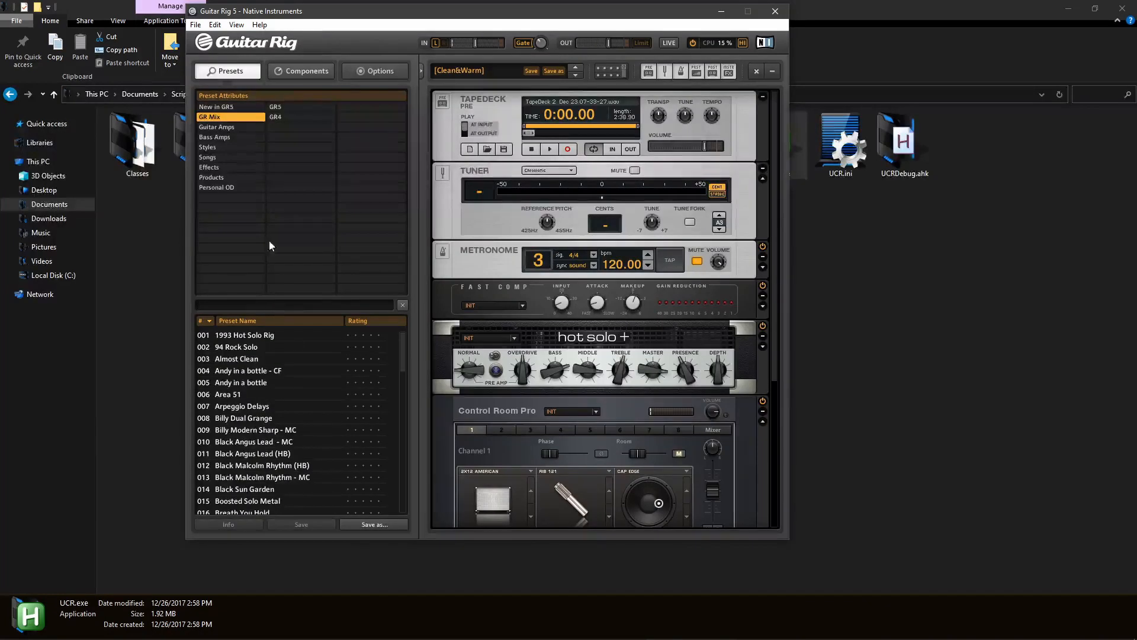
# Remove the GR Mix filter, search all presets for "wah" and load the Classic 70's Wah preset.
pyautogui.click(219, 109)
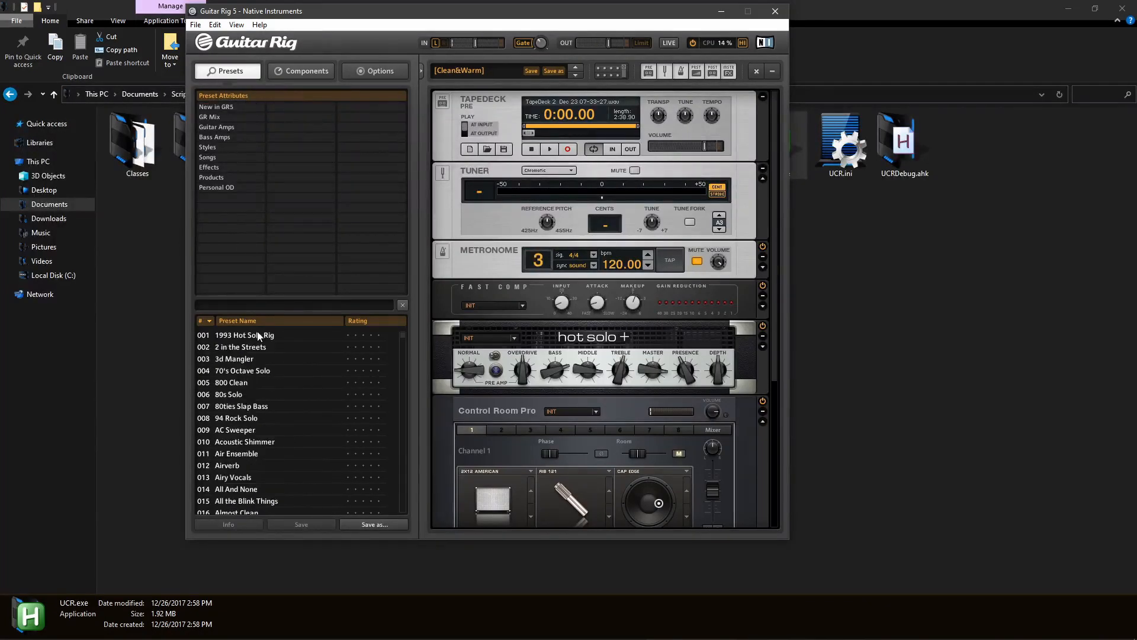
pyautogui.click(265, 305)
pyautogui.write('wa')
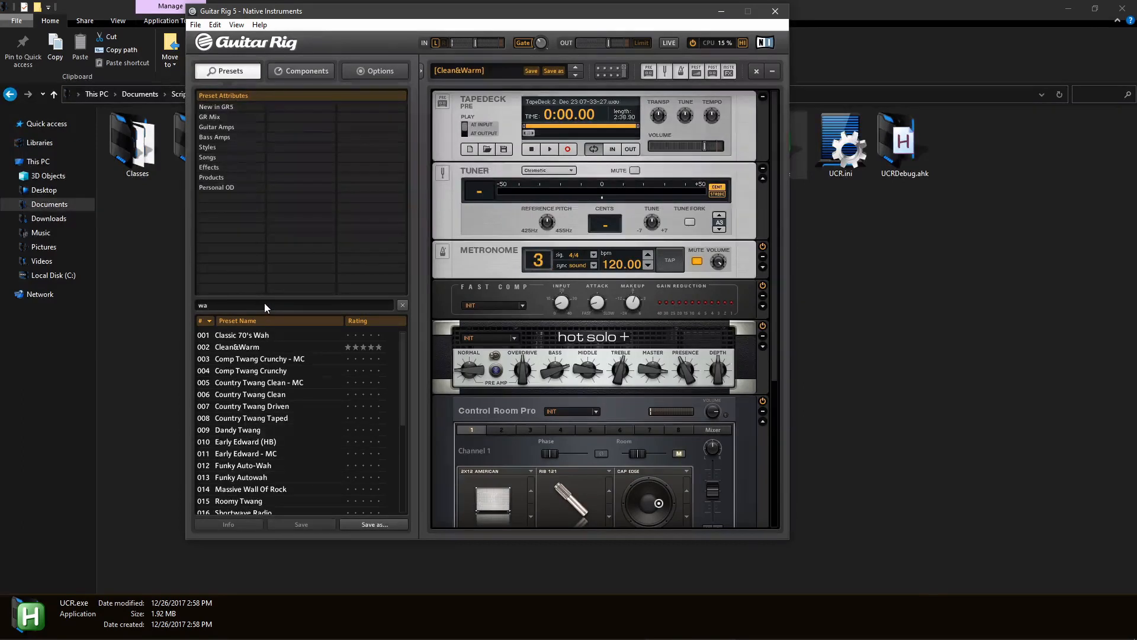
pyautogui.write('h')
pyautogui.click(274, 336)
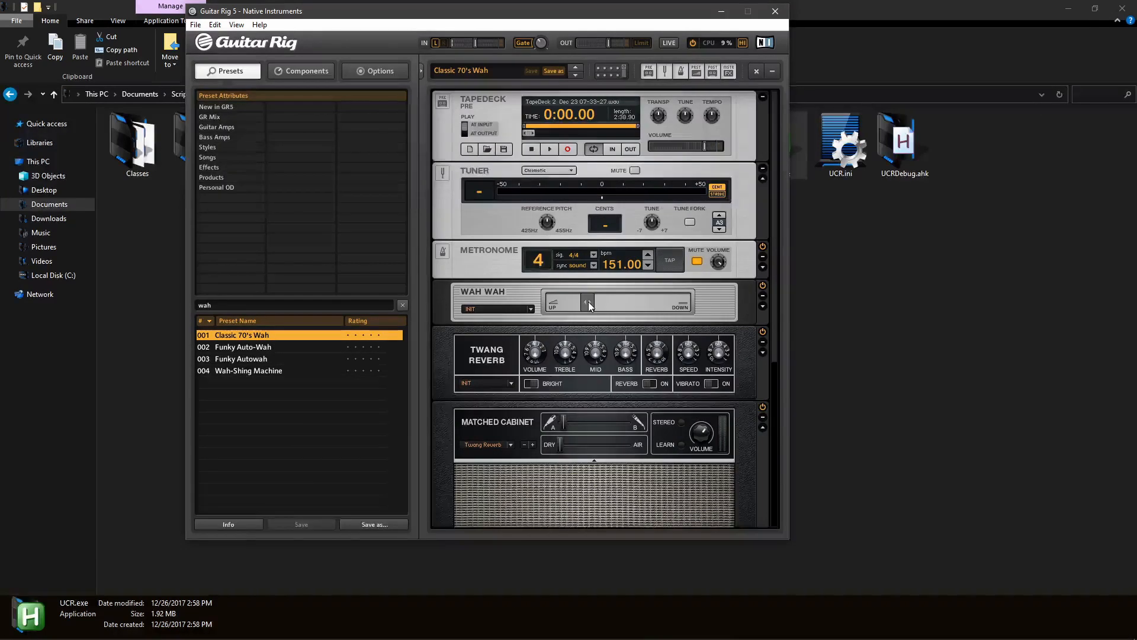
# Move the Wah Wah pedal slider slightly and close Guitar Rig 5.
pyautogui.moveTo(605, 308)
pyautogui.moveTo(604, 309)
pyautogui.mouseDown()
pyautogui.moveTo(626, 303)
pyautogui.moveTo(599, 304)
pyautogui.mouseUp()
pyautogui.click(776, 11)
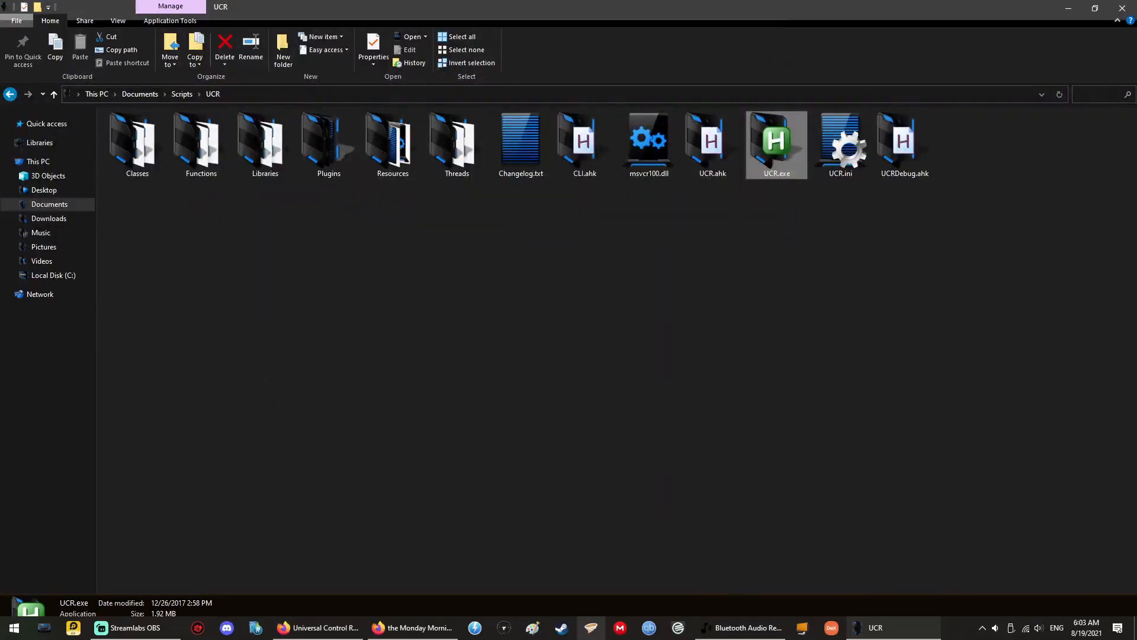
# Switch to Firefox and examine the Universal Control Remapper forum post's screenshot, migration note, setup requirements and plugin overview.
pyautogui.click(329, 630)
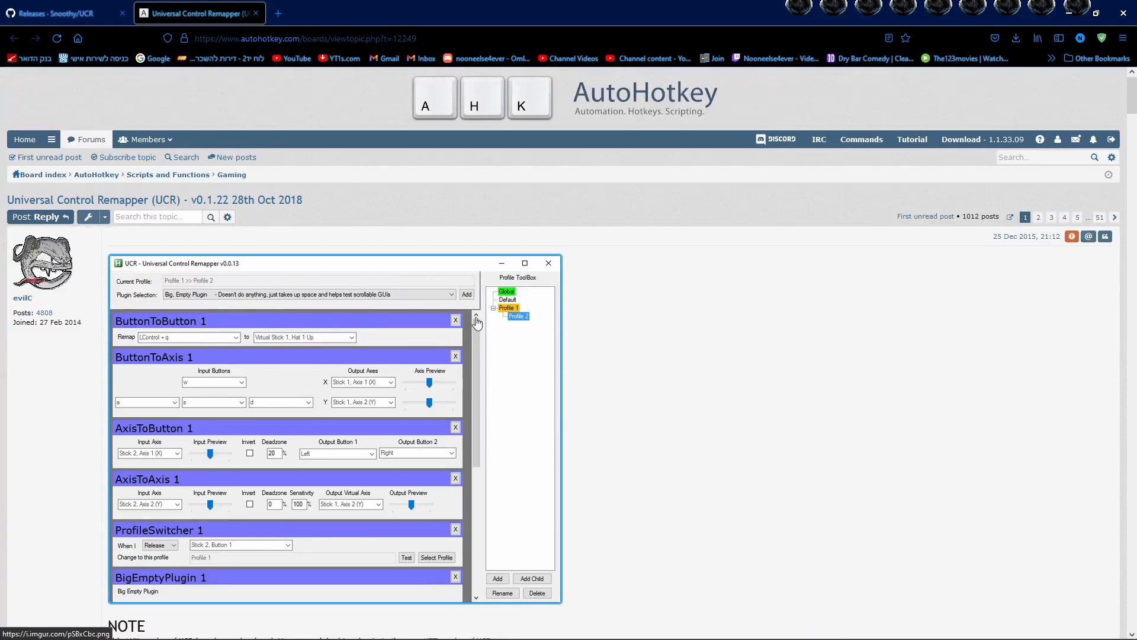
pyautogui.scroll(-3, 476, 322)
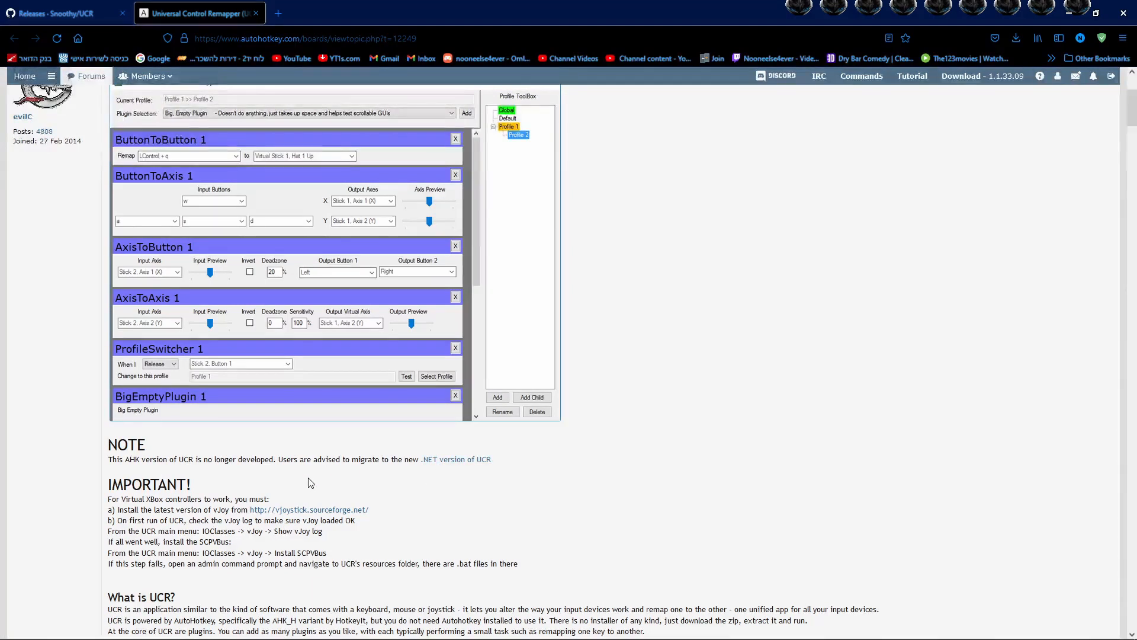
pyautogui.scroll(2, 311, 473)
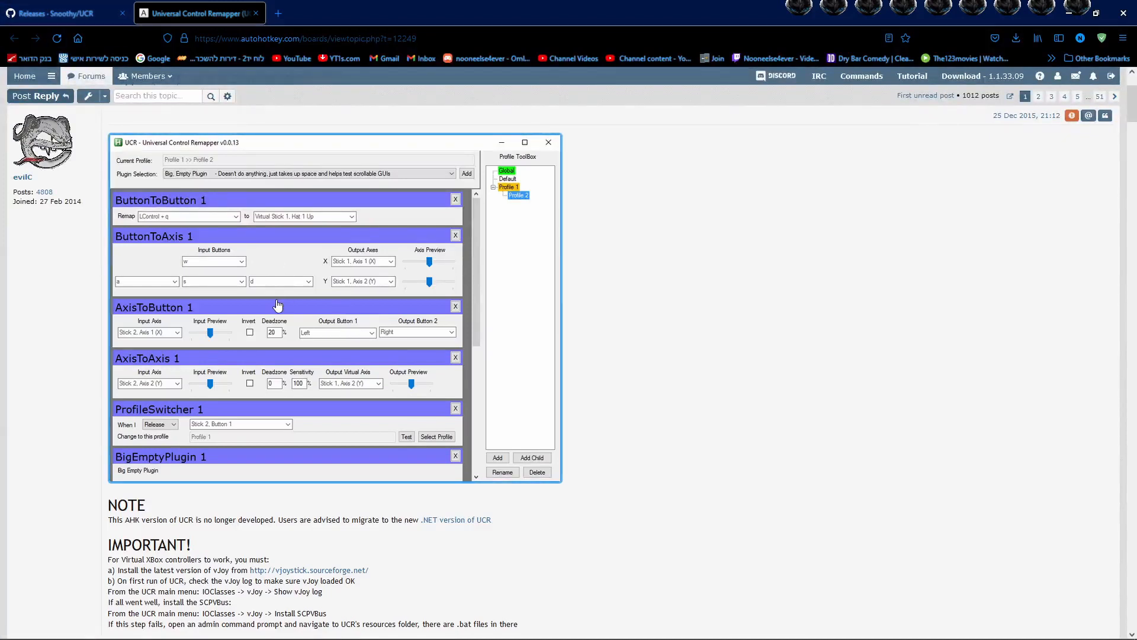
pyautogui.scroll(-7, 279, 304)
pyautogui.scroll(-5, 279, 304)
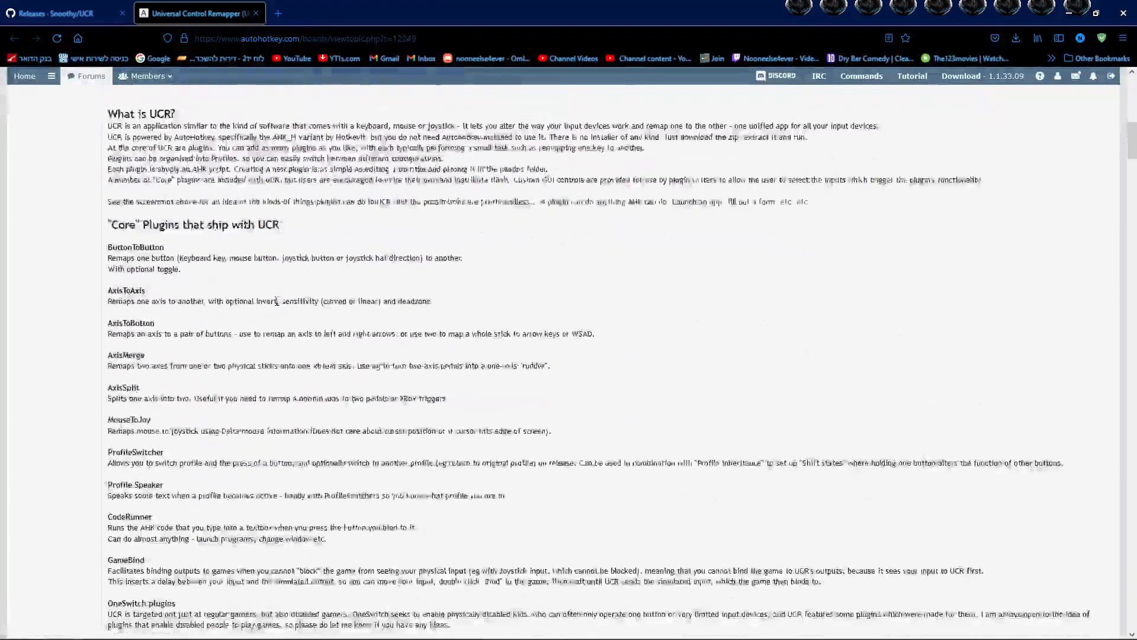
pyautogui.scroll(6, 277, 301)
pyautogui.scroll(2, 279, 305)
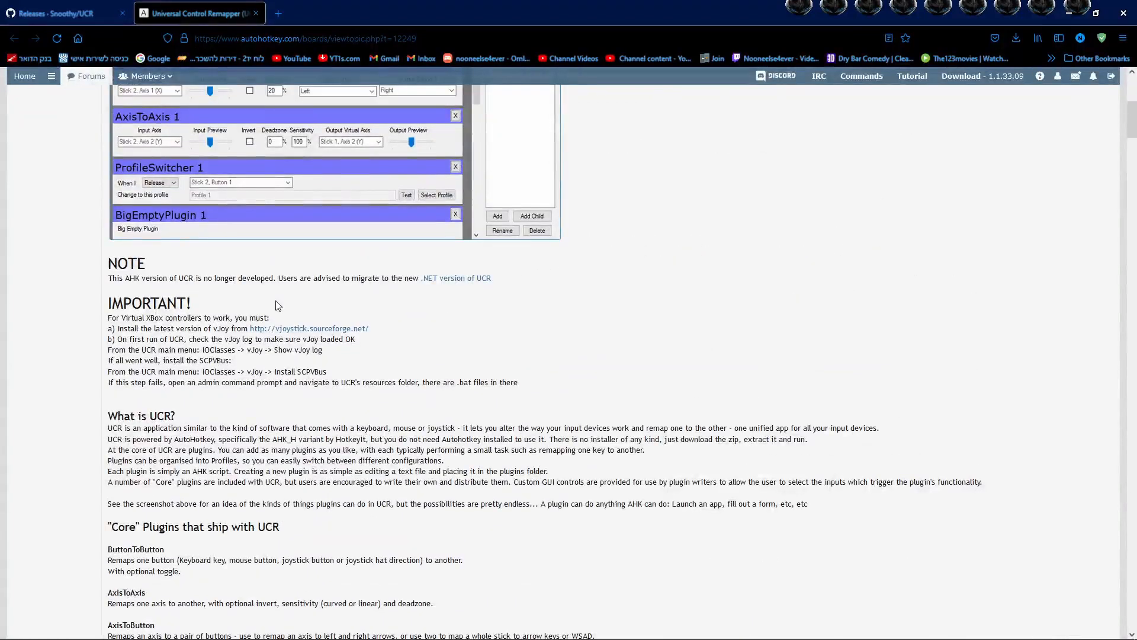
pyautogui.scroll(-2, 277, 305)
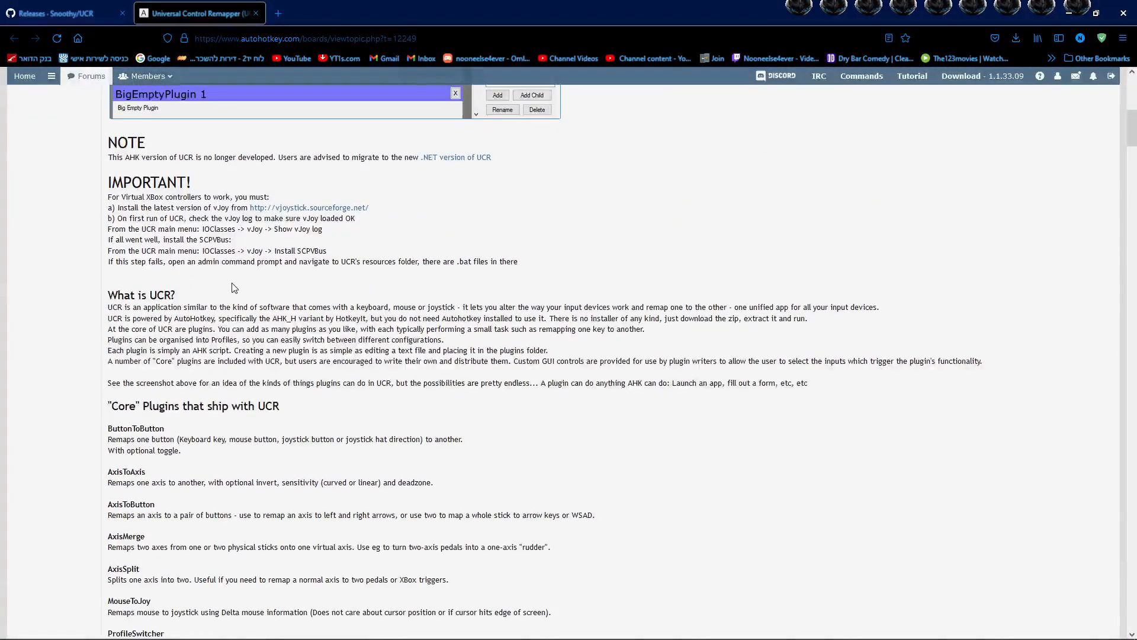
pyautogui.scroll(-1, 234, 288)
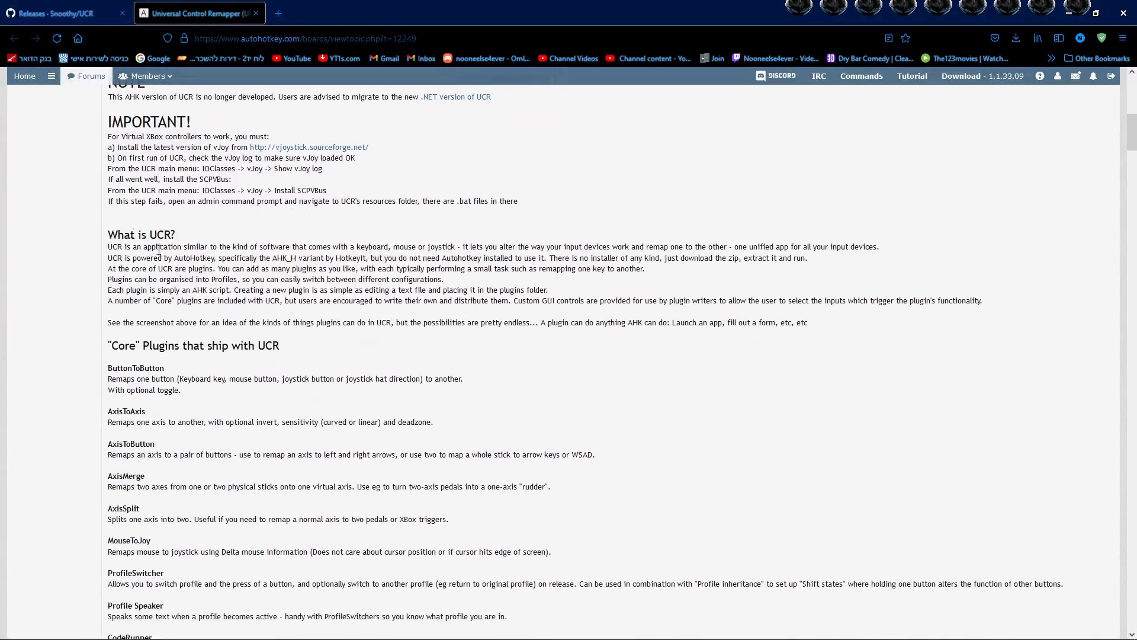
# Highlight the vJoy and SCPVBus setup instructions under IMPORTANT and clear the highlight.
pyautogui.moveTo(107, 135); pyautogui.dragTo(539, 208)
pyautogui.scroll(-1, 482, 199)
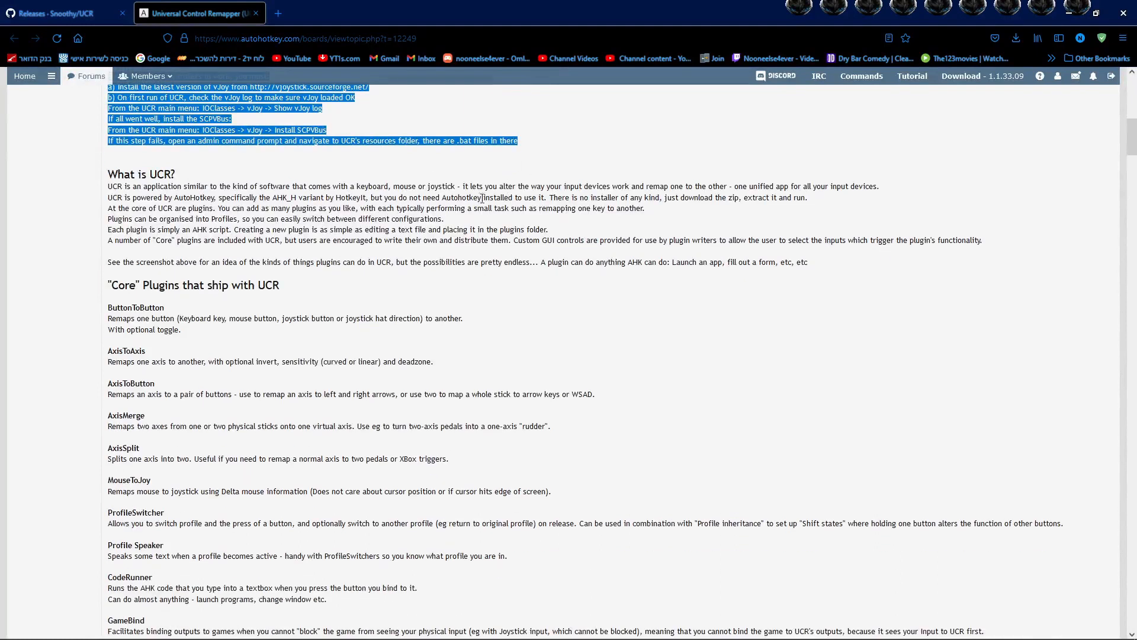
pyautogui.click(216, 202)
# Highlight the text from the ButtonToButton plugin description down to the A Warning heading and clear the highlight.
pyautogui.scroll(-2, 84, 235)
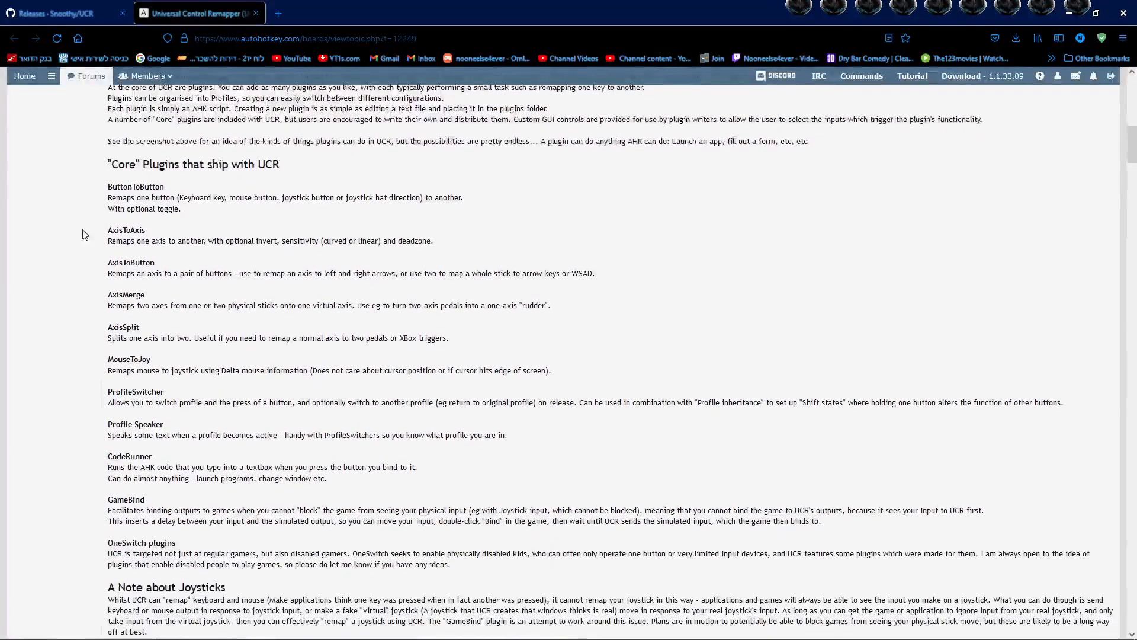
pyautogui.moveTo(107, 189); pyautogui.dragTo(225, 285)
pyautogui.scroll(-5, 249, 334)
pyautogui.moveTo(461, 308); pyautogui.dragTo(491, 358)
pyautogui.scroll(4, 481, 341)
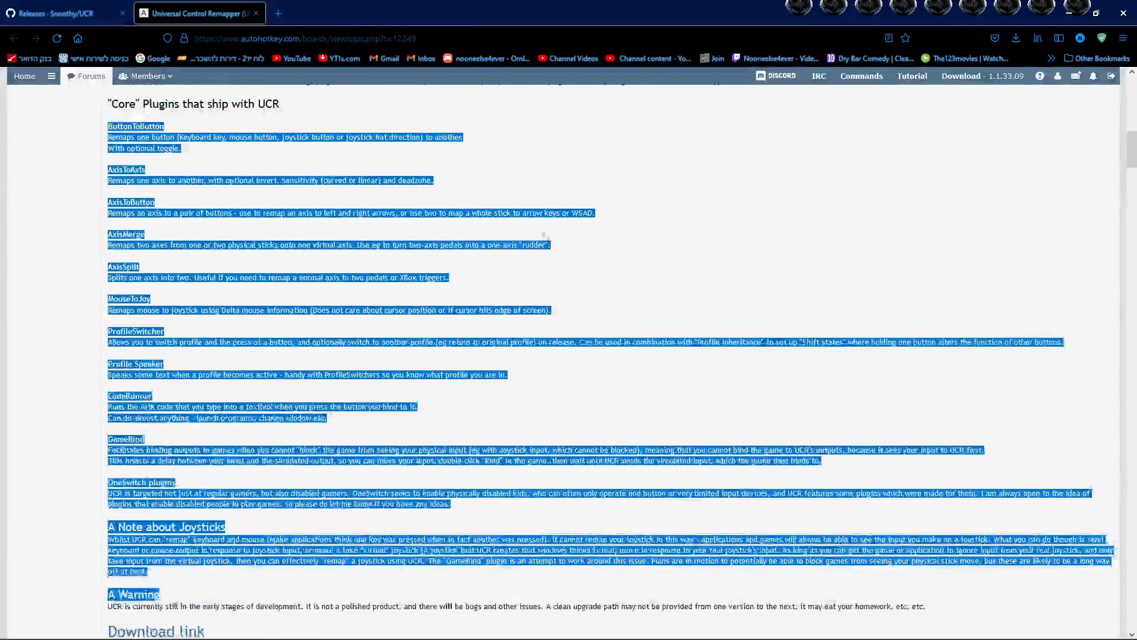
pyautogui.click(652, 200)
# Open the UCR.zip download prompt from the forum post's download link and cancel it.
pyautogui.scroll(-1, 277, 316)
pyautogui.scroll(-5, 280, 322)
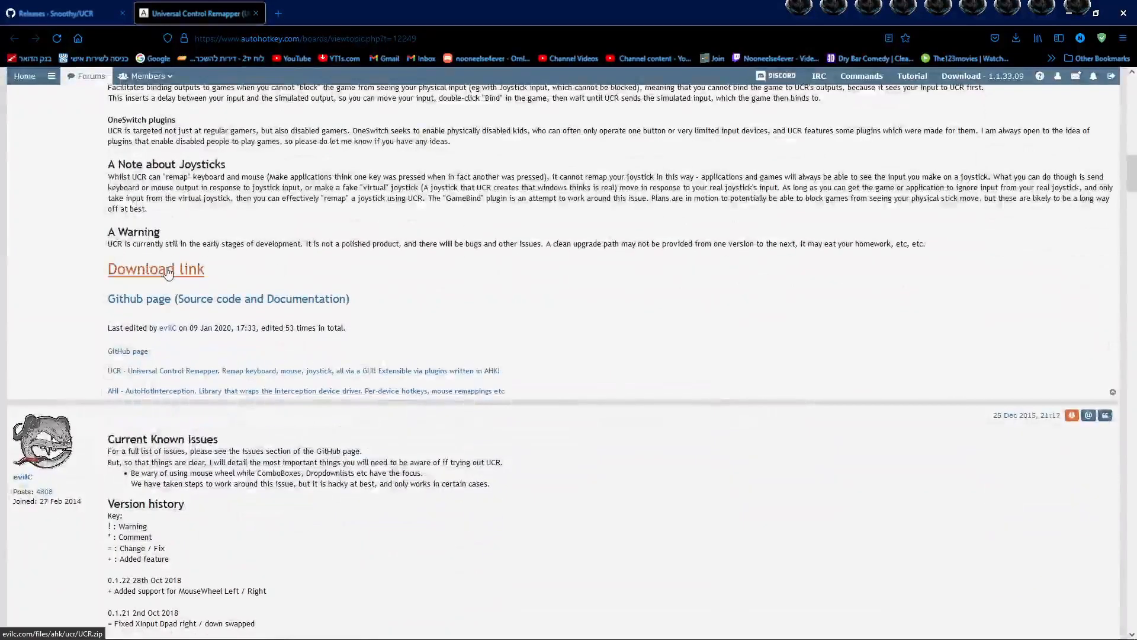
pyautogui.click(167, 281)
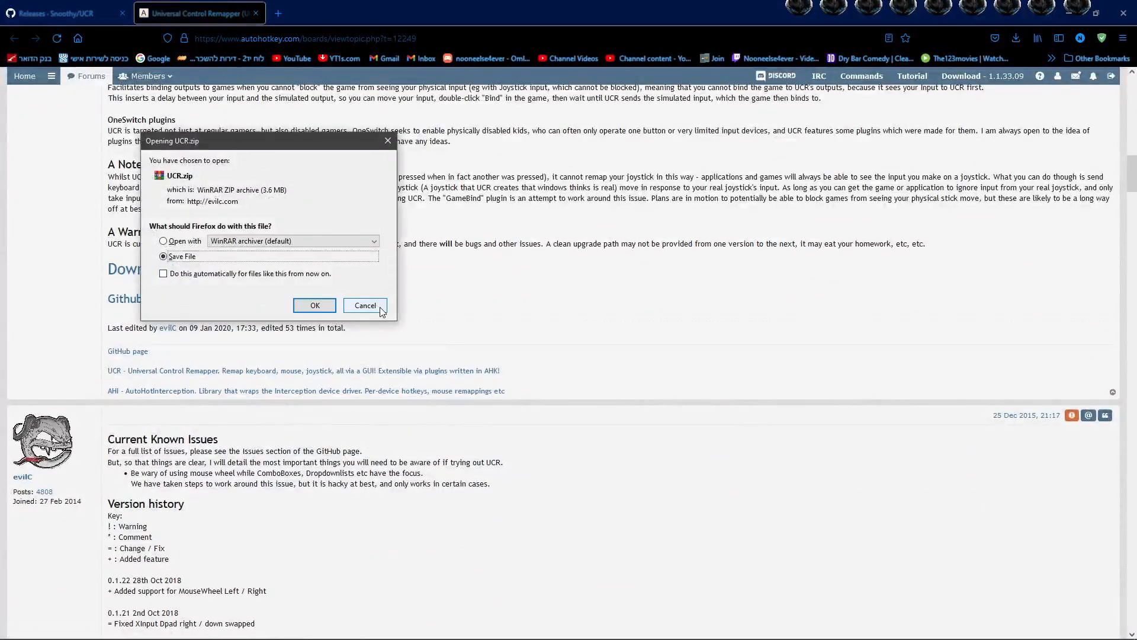
pyautogui.click(367, 305)
pyautogui.scroll(7, 372, 402)
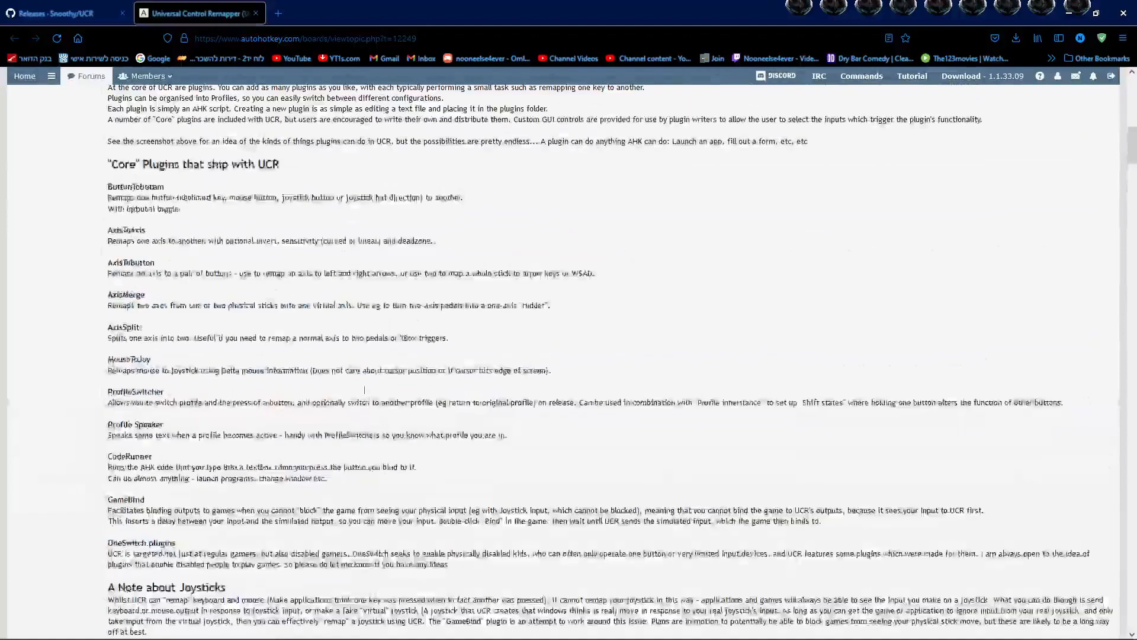
# Switch to the UCR folder window in File Explorer and close it.
pyautogui.click(875, 628)
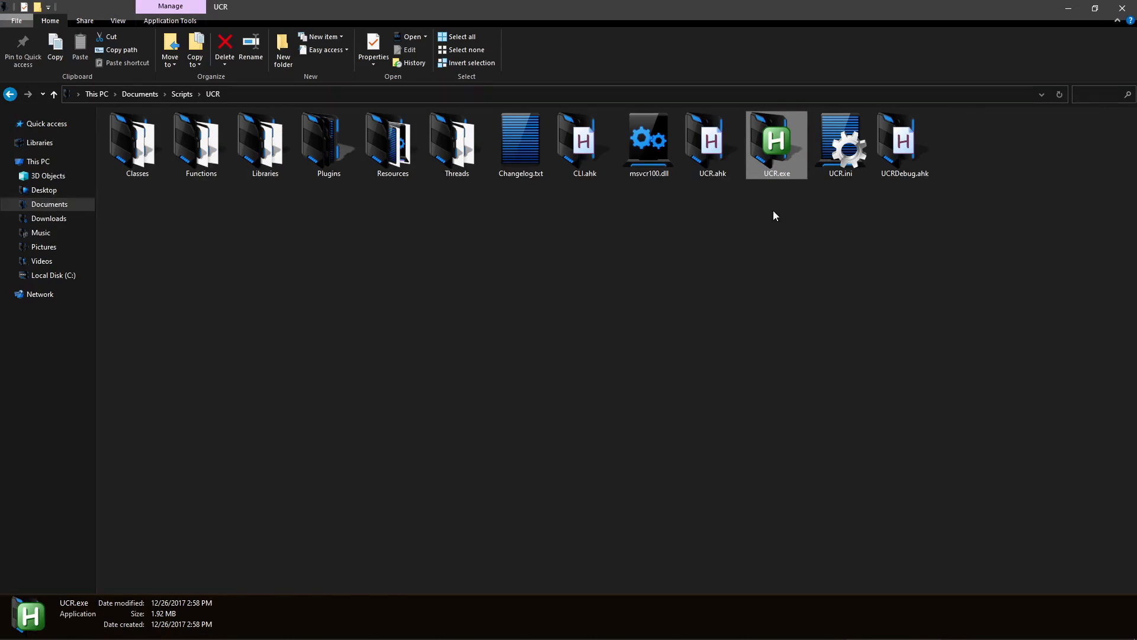
pyautogui.click(1123, 8)
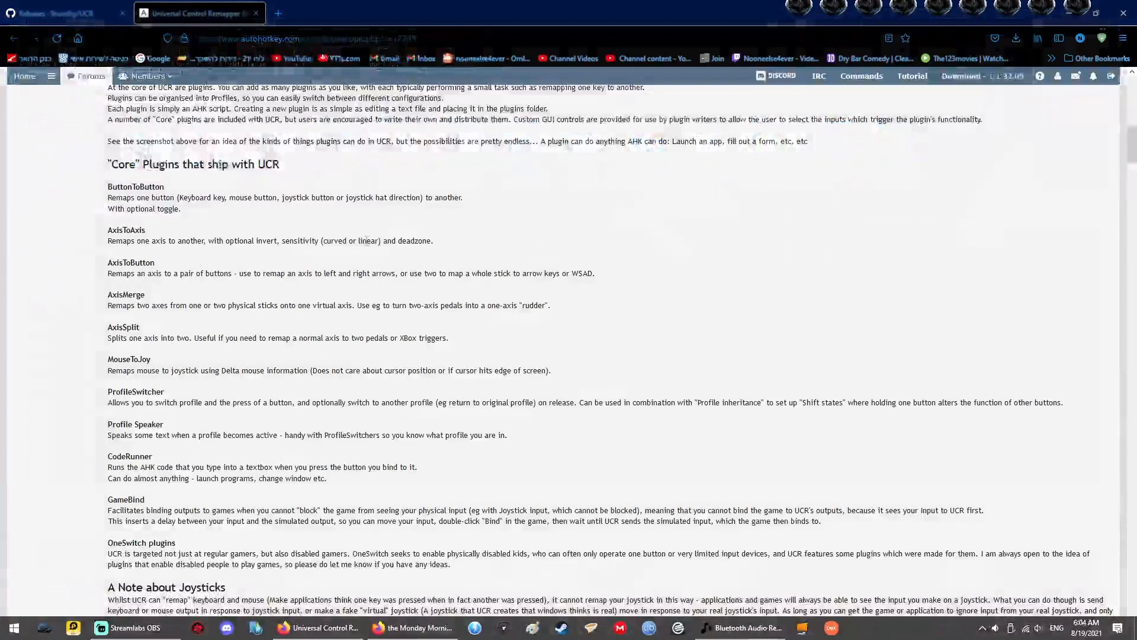
# Show the Snoothy/UCR releases page on GitHub, open the UCR_v0.9.0.zip download prompt and cancel it.
pyautogui.scroll(8, 236, 239)
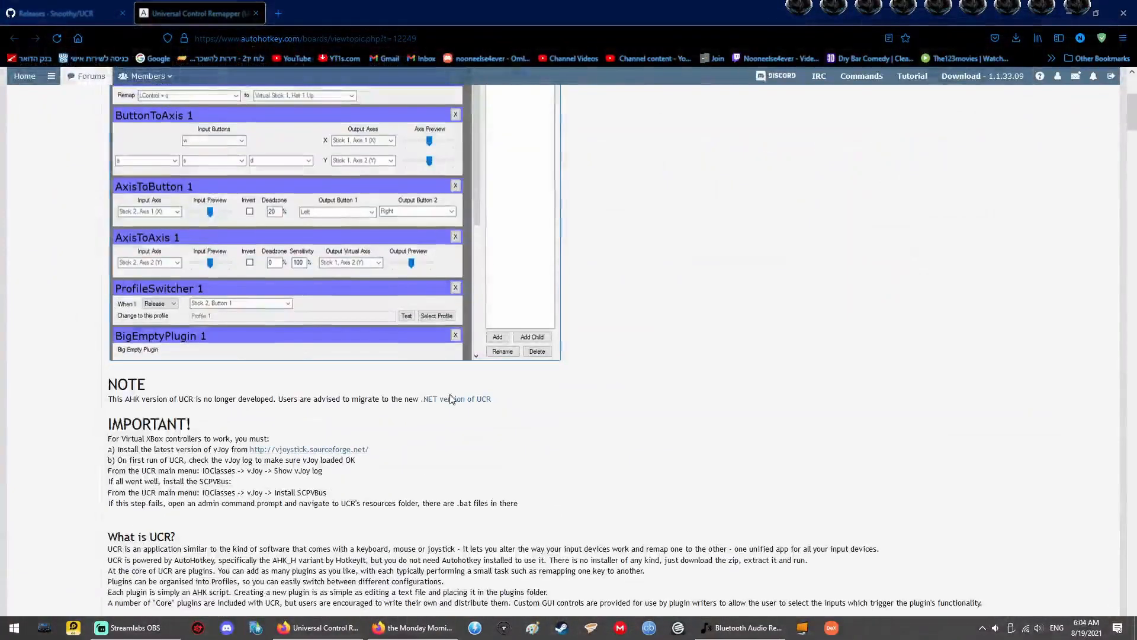
pyautogui.click(50, 5)
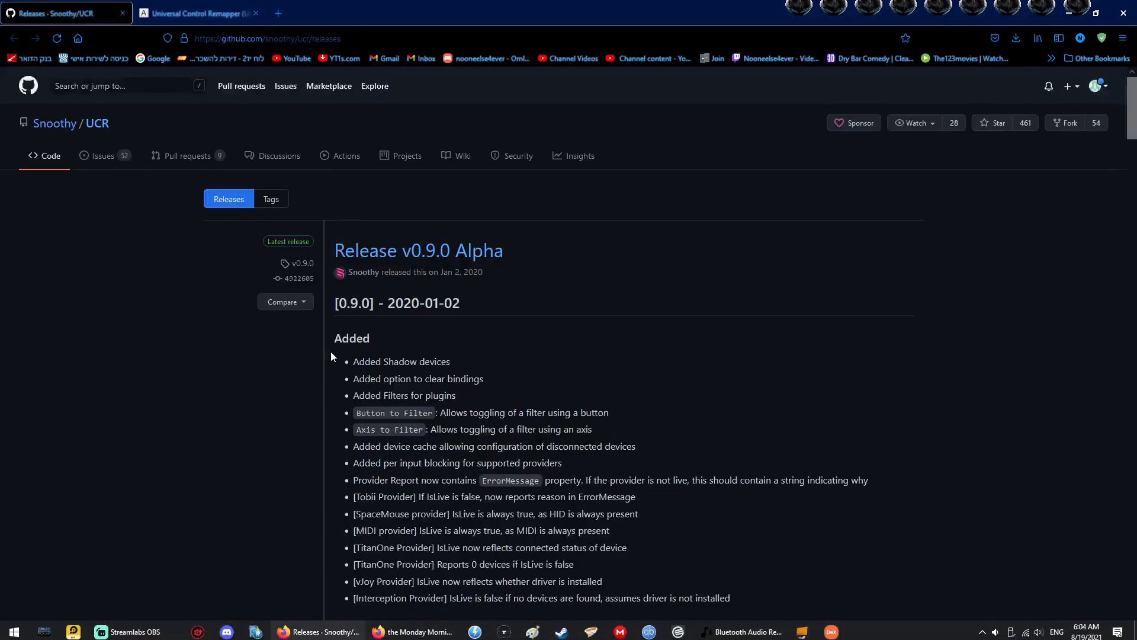
pyautogui.scroll(-3, 351, 319)
pyautogui.scroll(-9, 350, 319)
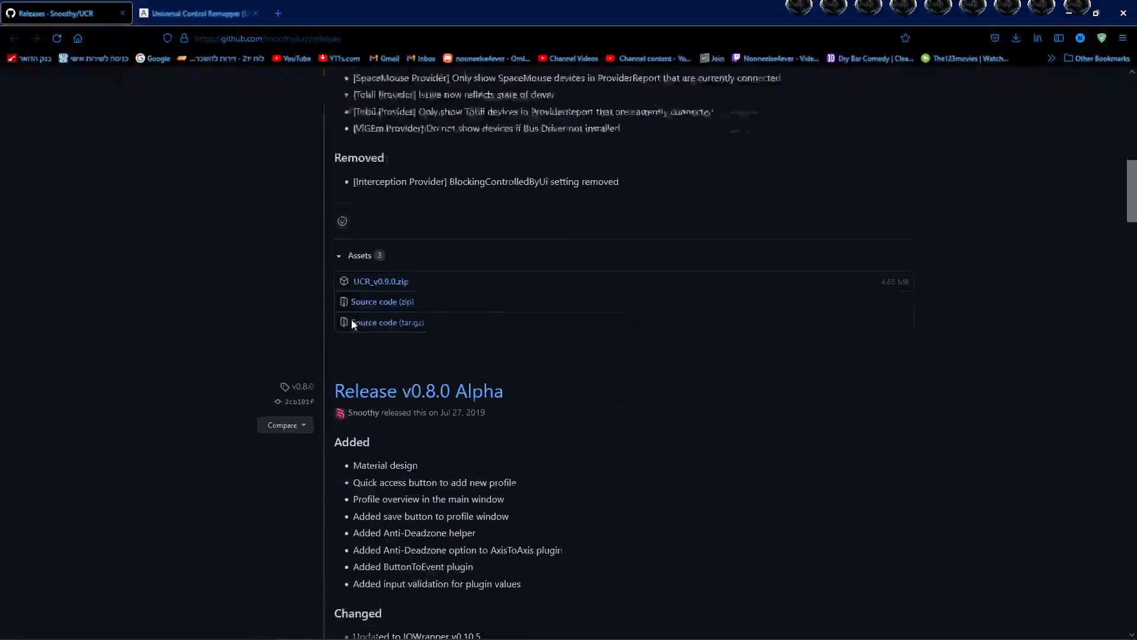
pyautogui.click(386, 290)
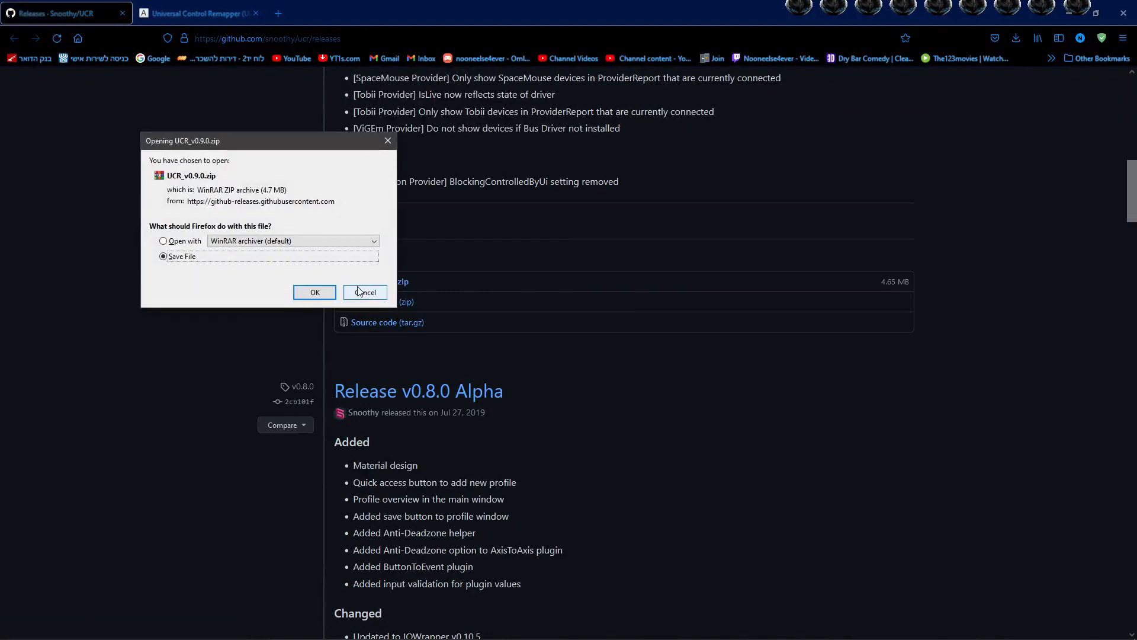
pyautogui.click(368, 296)
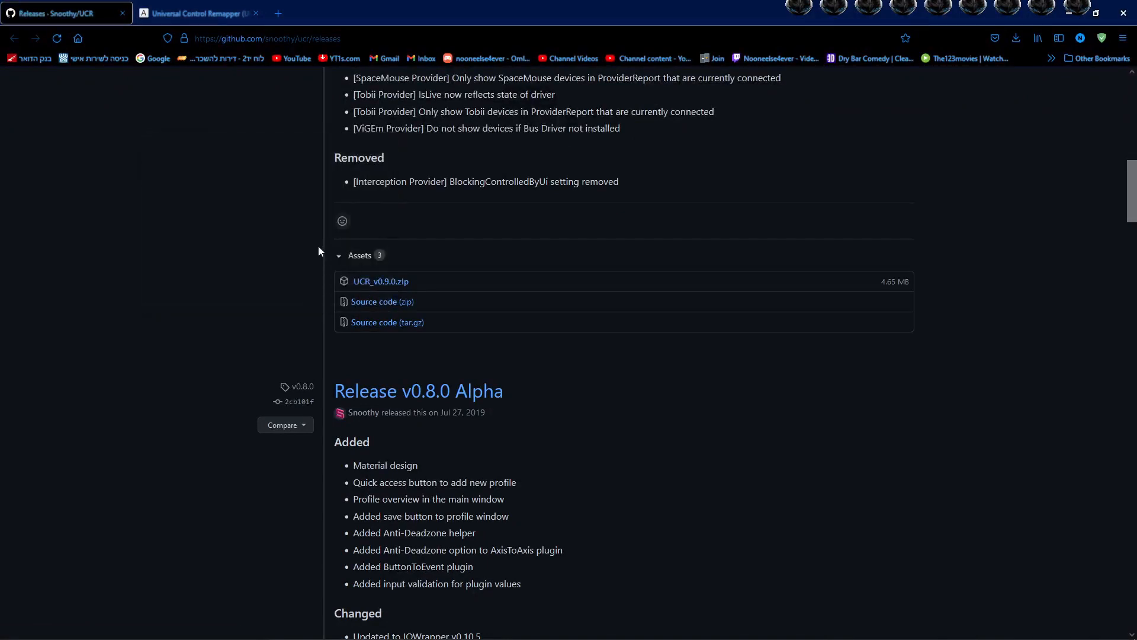
# Minimize the Firefox window to return to the desktop.
pyautogui.click(1069, 11)
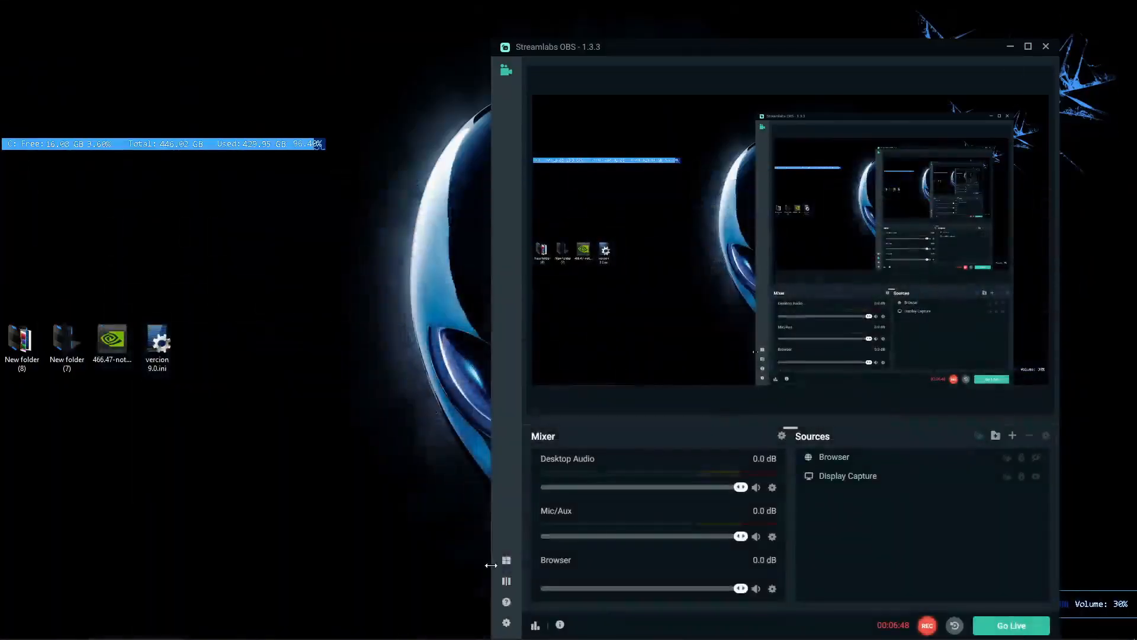
pyautogui.moveTo(362, 632)
pyautogui.moveTo(256, 639)
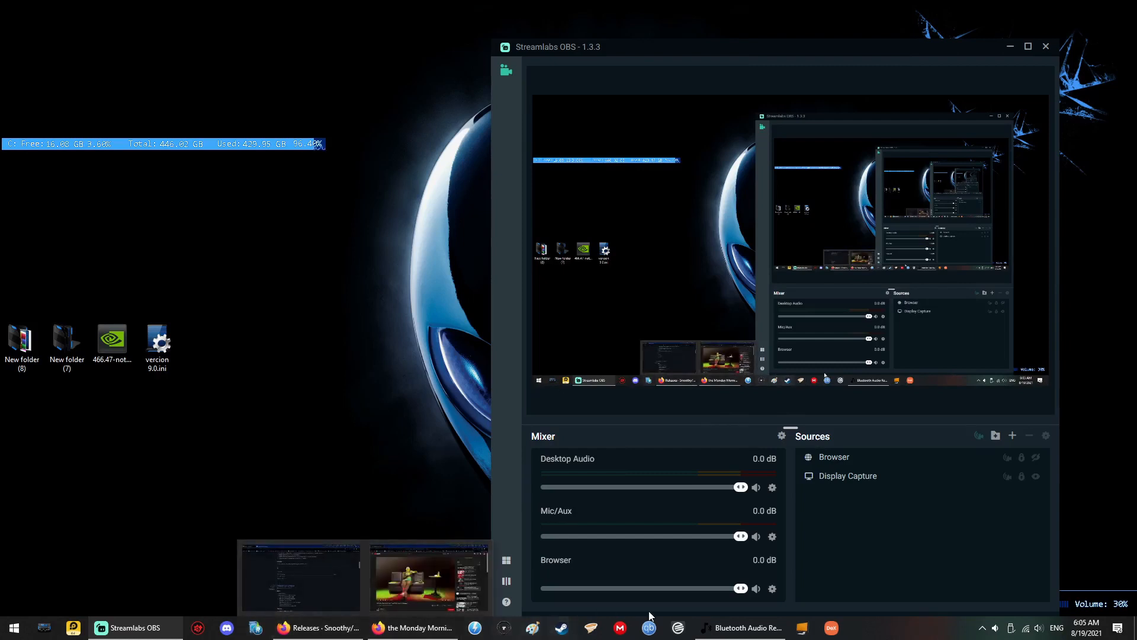